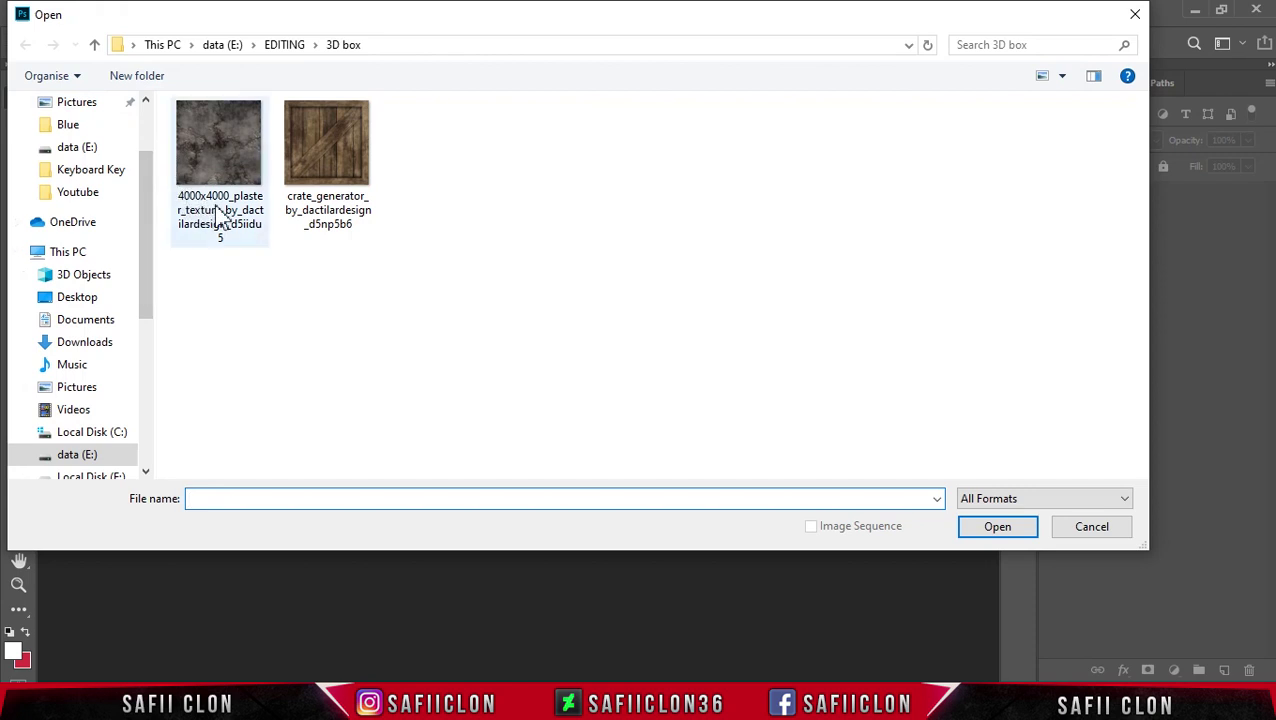
Open the crate_generator_by_dactilardesign_d5np5b6 image from the 3D box folder and unlock its Background layer.
{"action": "left_click", "coordinate": [335, 172]}
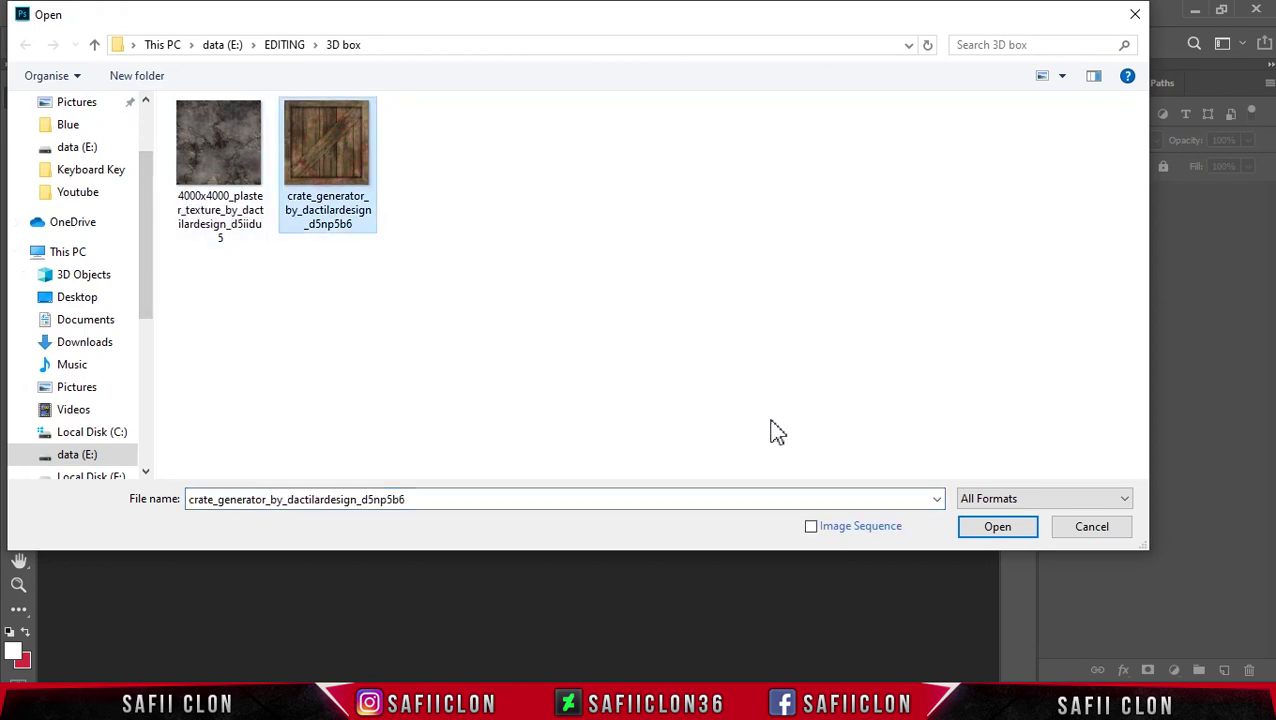
{"action": "left_click", "coordinate": [1002, 532]}
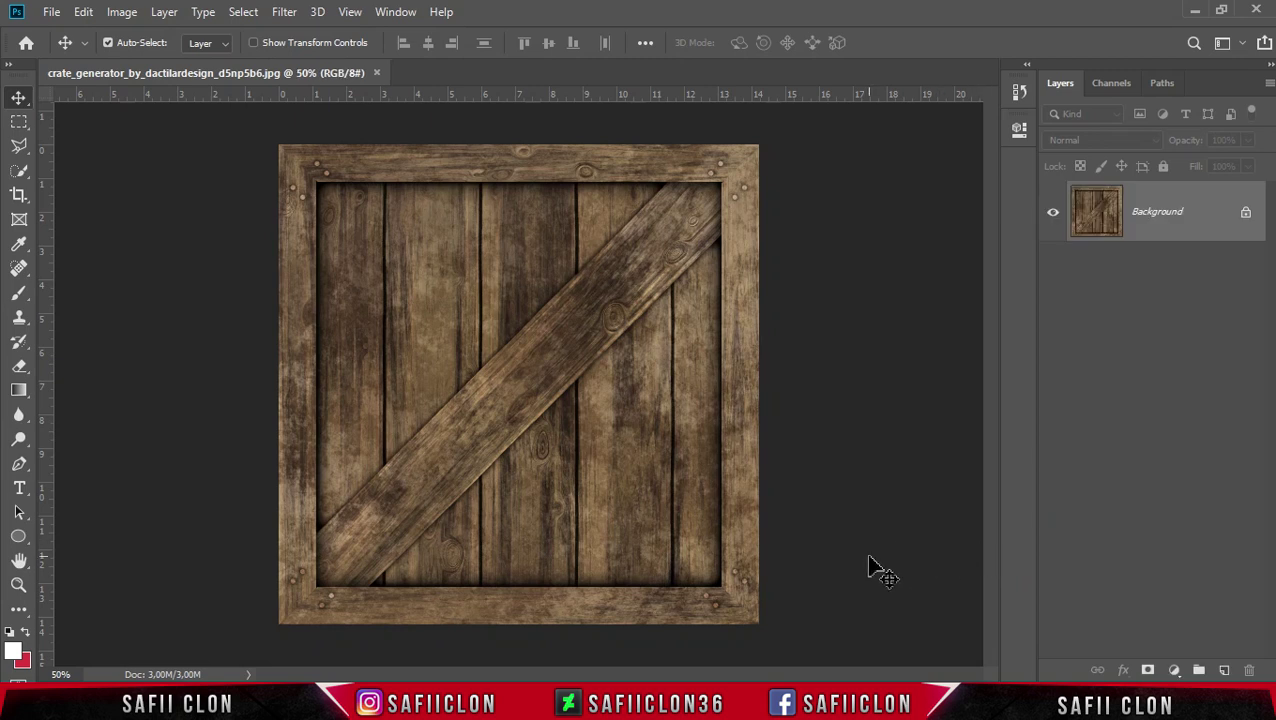
{"action": "left_click", "coordinate": [1248, 216]}
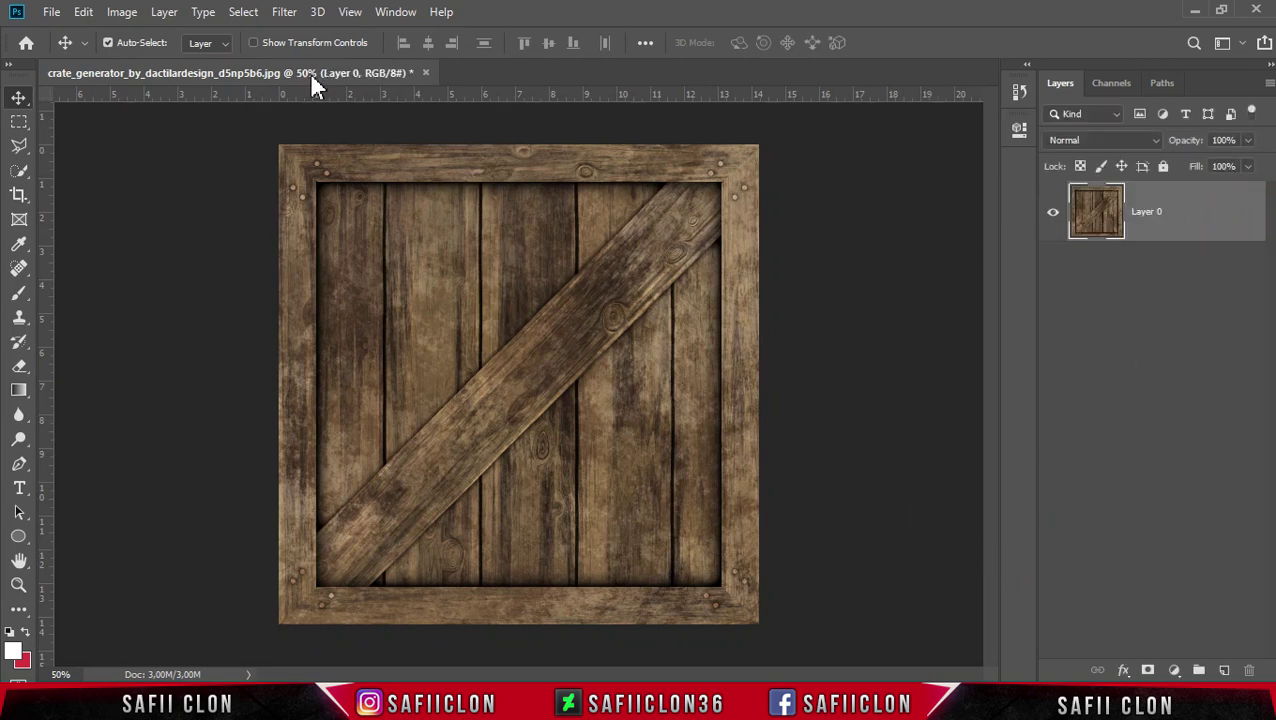
Create a Cube Wrap mesh preset from the crate layer and accept switching to the 3D workspace.
{"action": "left_click", "coordinate": [317, 13]}
{"action": "mouse_move", "coordinate": [425, 198]}
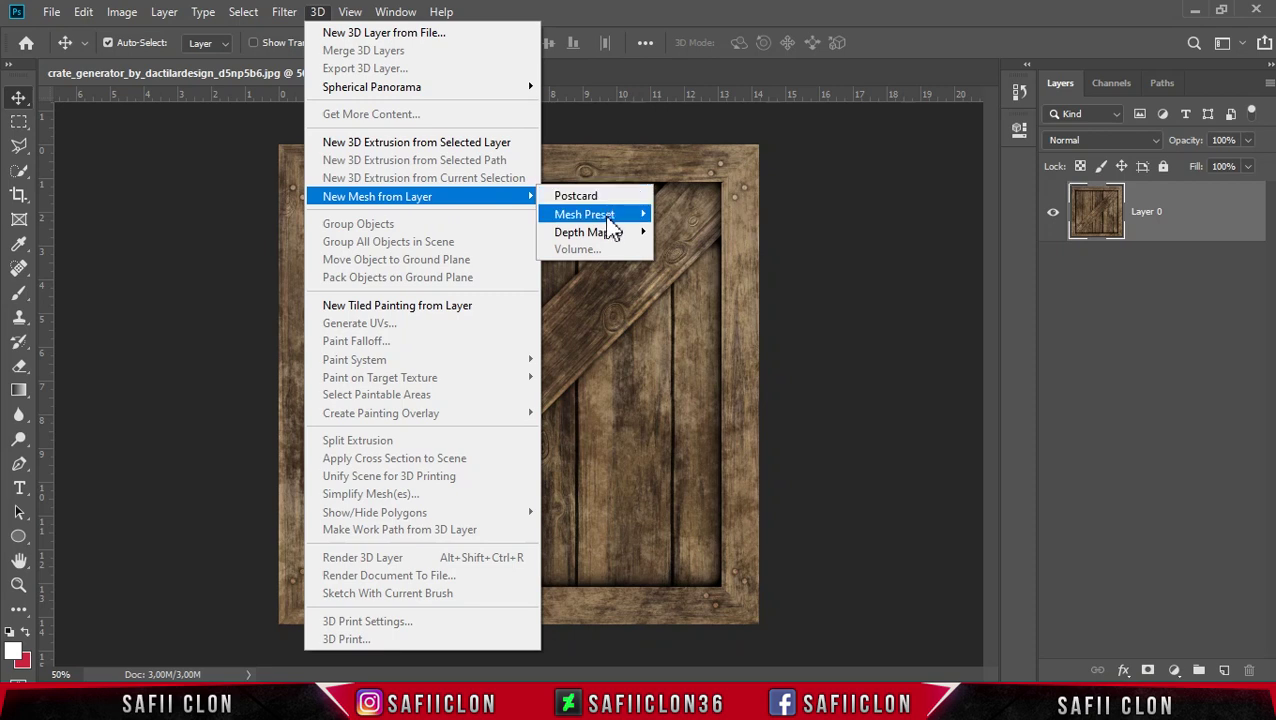
{"action": "mouse_move", "coordinate": [627, 218]}
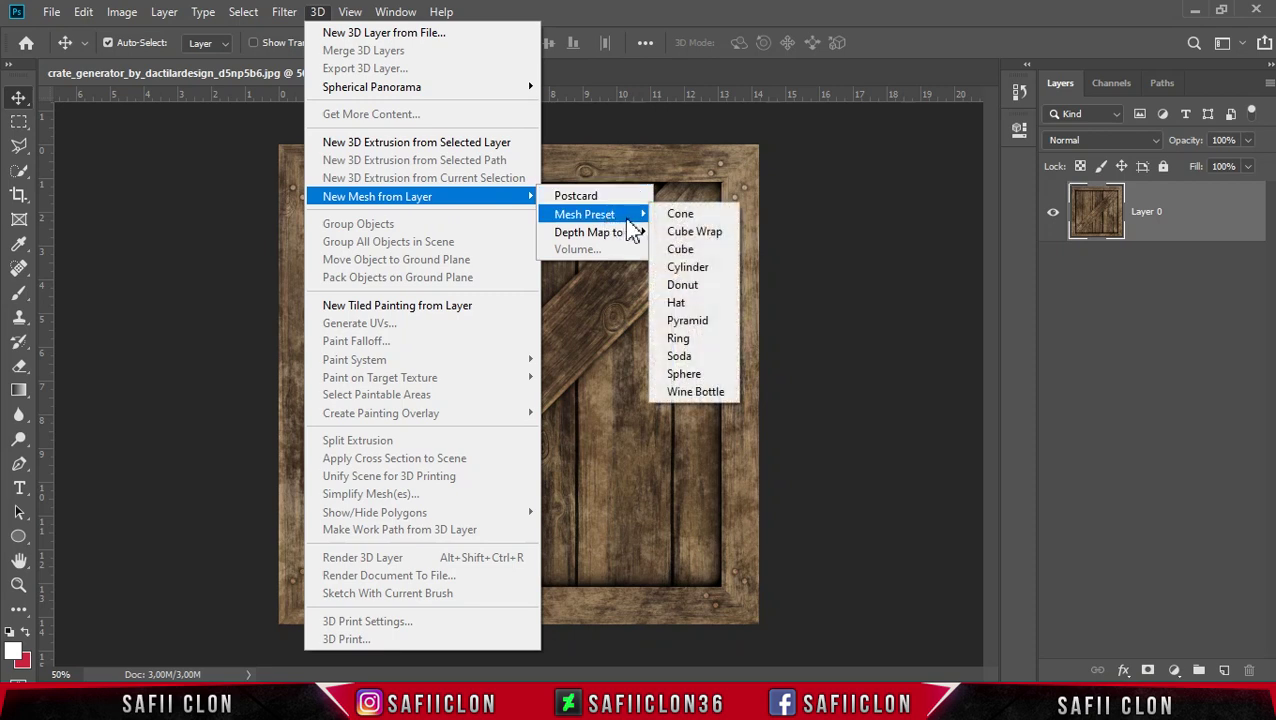
{"action": "left_click", "coordinate": [700, 232]}
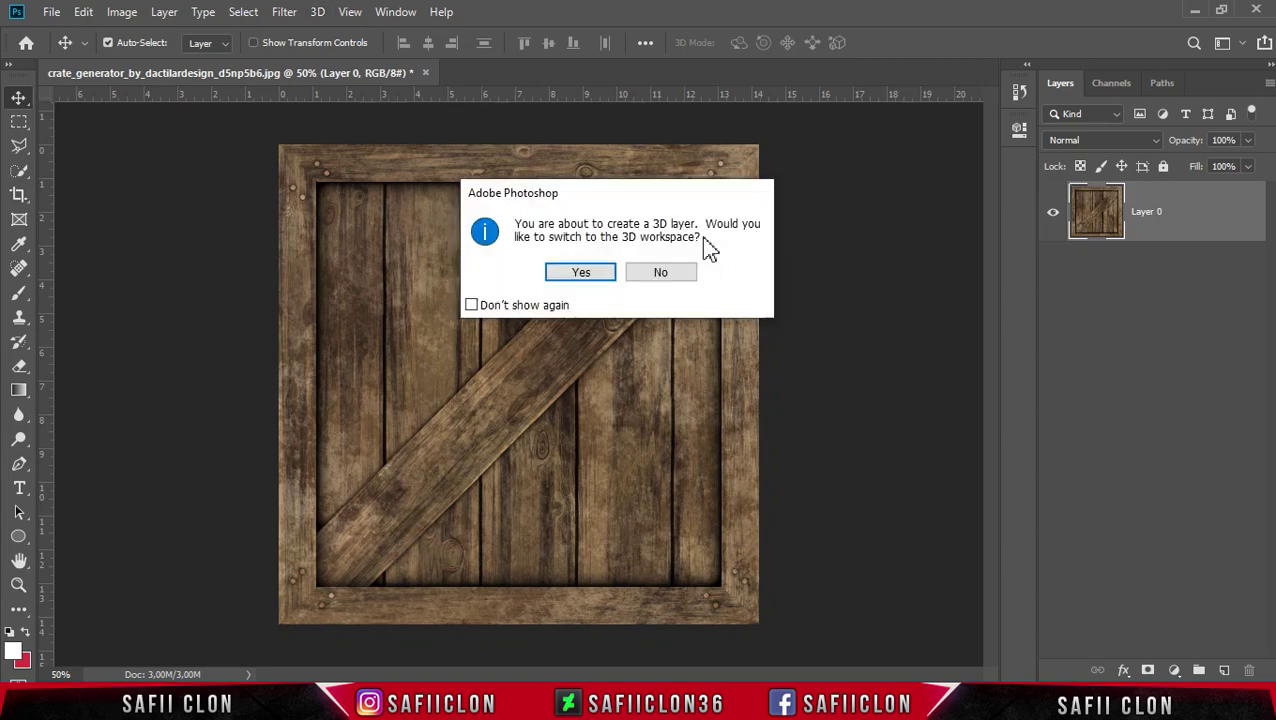
{"action": "left_click", "coordinate": [578, 273]}
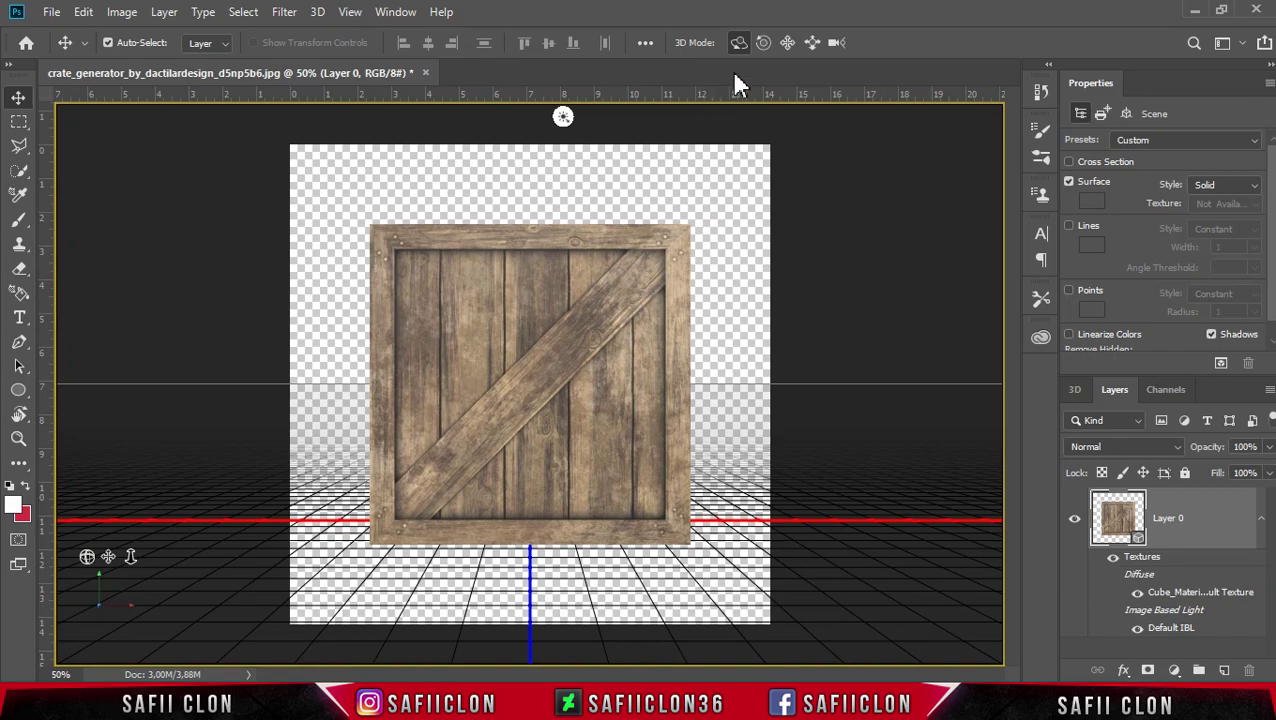
Orbit the 3D camera so the crate shows its front, right side and top faces in perspective.
{"action": "left_click", "coordinate": [738, 42]}
{"action": "left_click_drag", "start_coordinate": [627, 322], "coordinate": [583, 318]}
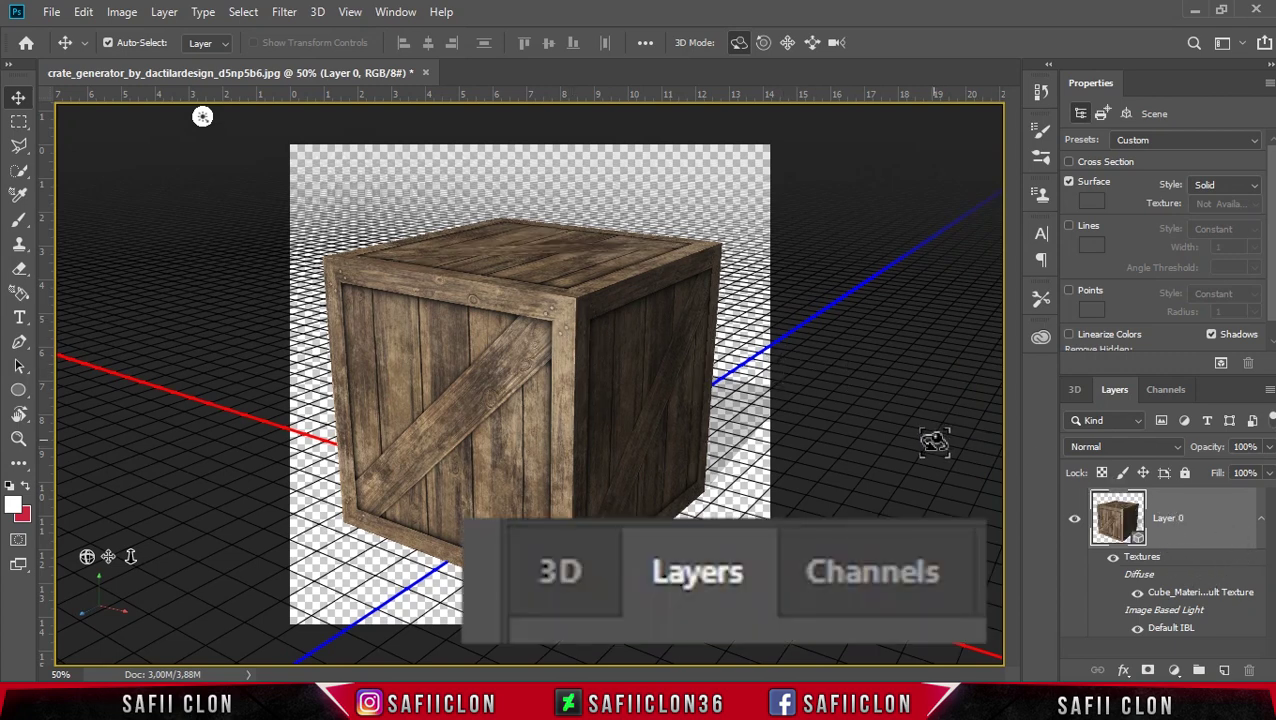
Aim Infinite Light 1 at the crate from farther to the left and turn off its shadow.
{"action": "left_click", "coordinate": [1075, 392]}
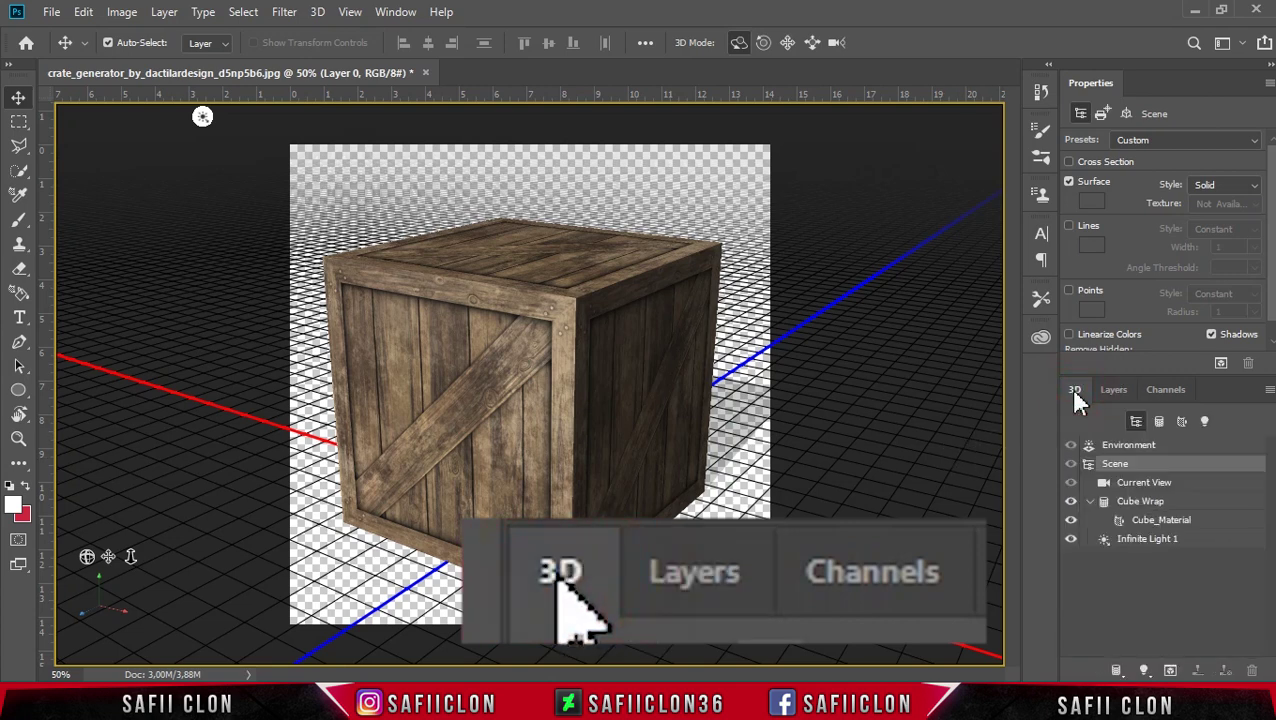
{"action": "left_click", "coordinate": [1138, 543]}
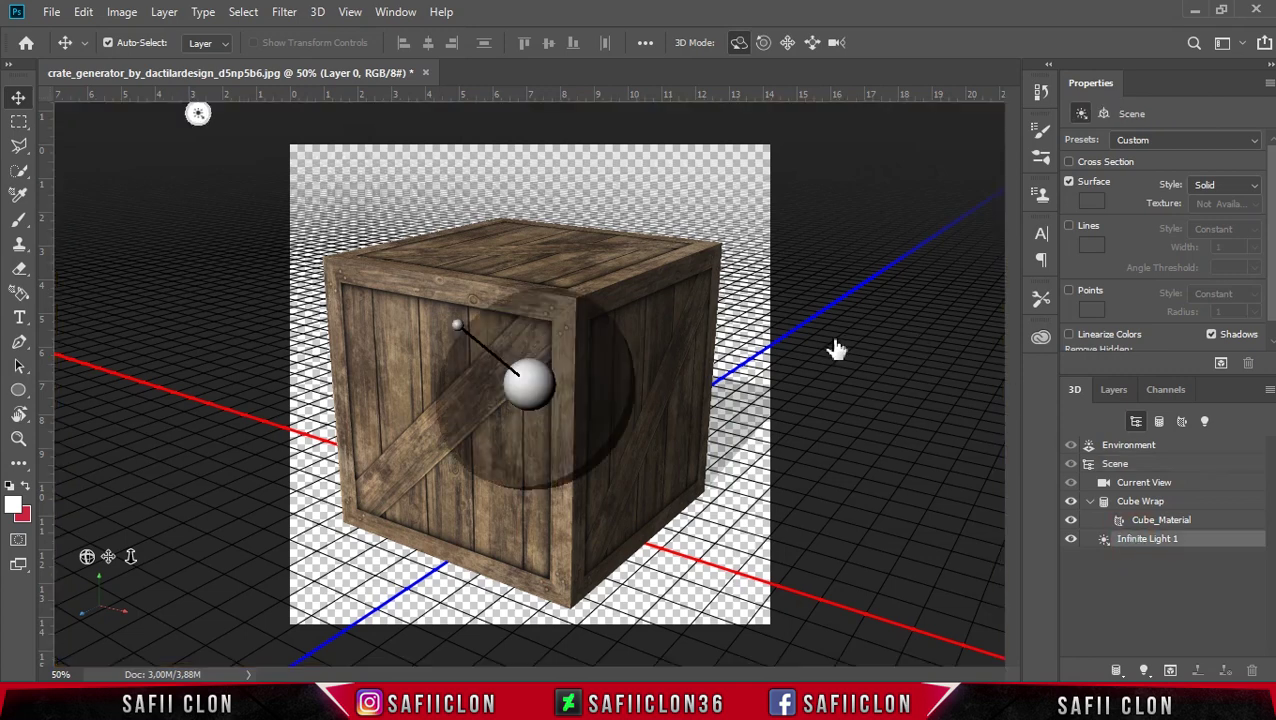
{"action": "mouse_move", "coordinate": [530, 376]}
{"action": "left_mouse_down"}
{"action": "mouse_move", "coordinate": [604, 390]}
{"action": "mouse_move", "coordinate": [664, 250]}
{"action": "mouse_move", "coordinate": [626, 441]}
{"action": "mouse_move", "coordinate": [530, 475]}
{"action": "mouse_move", "coordinate": [453, 352]}
{"action": "mouse_move", "coordinate": [470, 330]}
{"action": "mouse_move", "coordinate": [480, 365]}
{"action": "mouse_move", "coordinate": [456, 373]}
{"action": "mouse_move", "coordinate": [456, 394]}
{"action": "mouse_move", "coordinate": [421, 396]}
{"action": "mouse_move", "coordinate": [421, 368]}
{"action": "mouse_move", "coordinate": [372, 371]}
{"action": "mouse_move", "coordinate": [382, 396]}
{"action": "mouse_move", "coordinate": [365, 342]}
{"action": "mouse_move", "coordinate": [420, 356]}
{"action": "mouse_move", "coordinate": [413, 340]}
{"action": "mouse_move", "coordinate": [456, 333]}
{"action": "mouse_move", "coordinate": [442, 334]}
{"action": "left_mouse_up"}
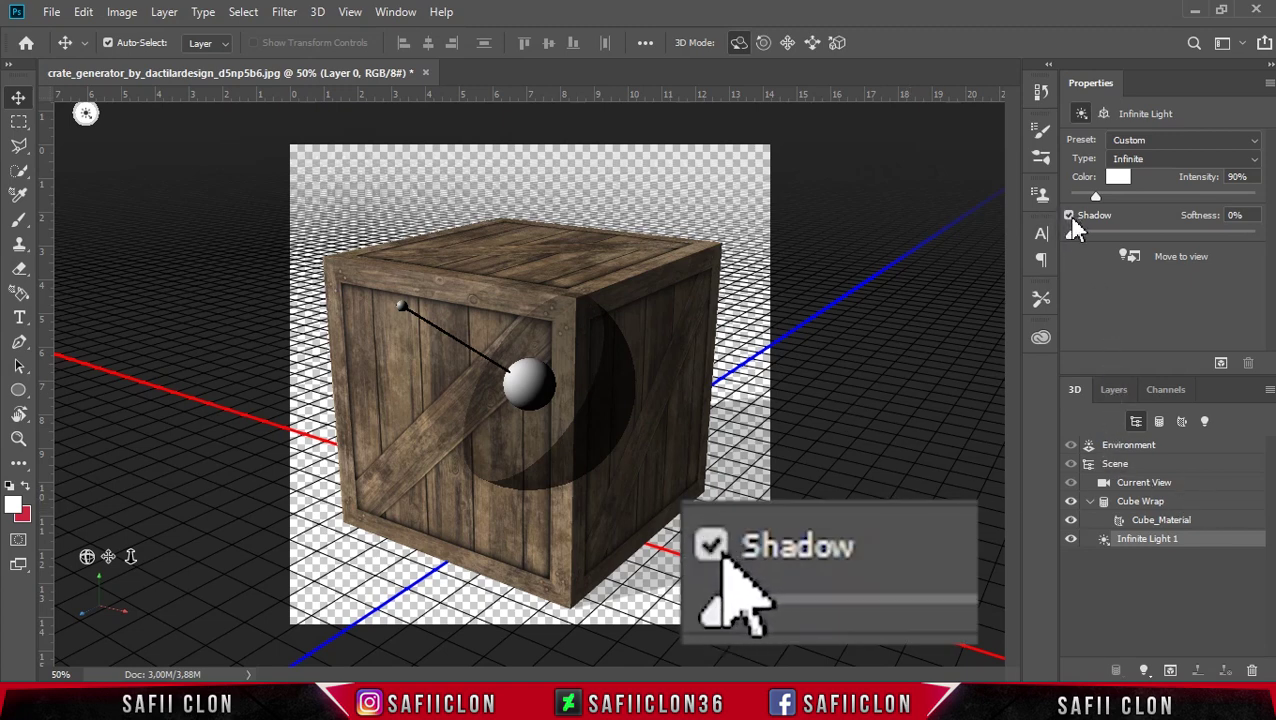
{"action": "left_click", "coordinate": [1070, 218]}
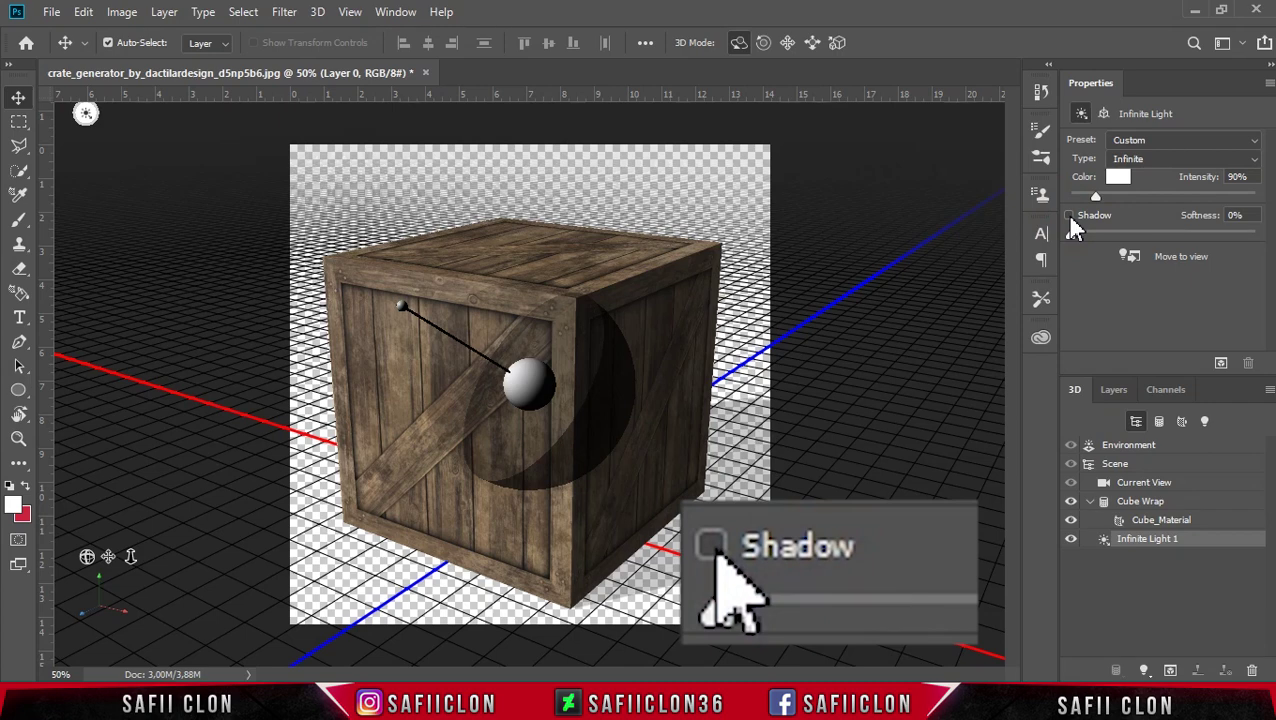
{"action": "left_click", "coordinate": [1070, 218]}
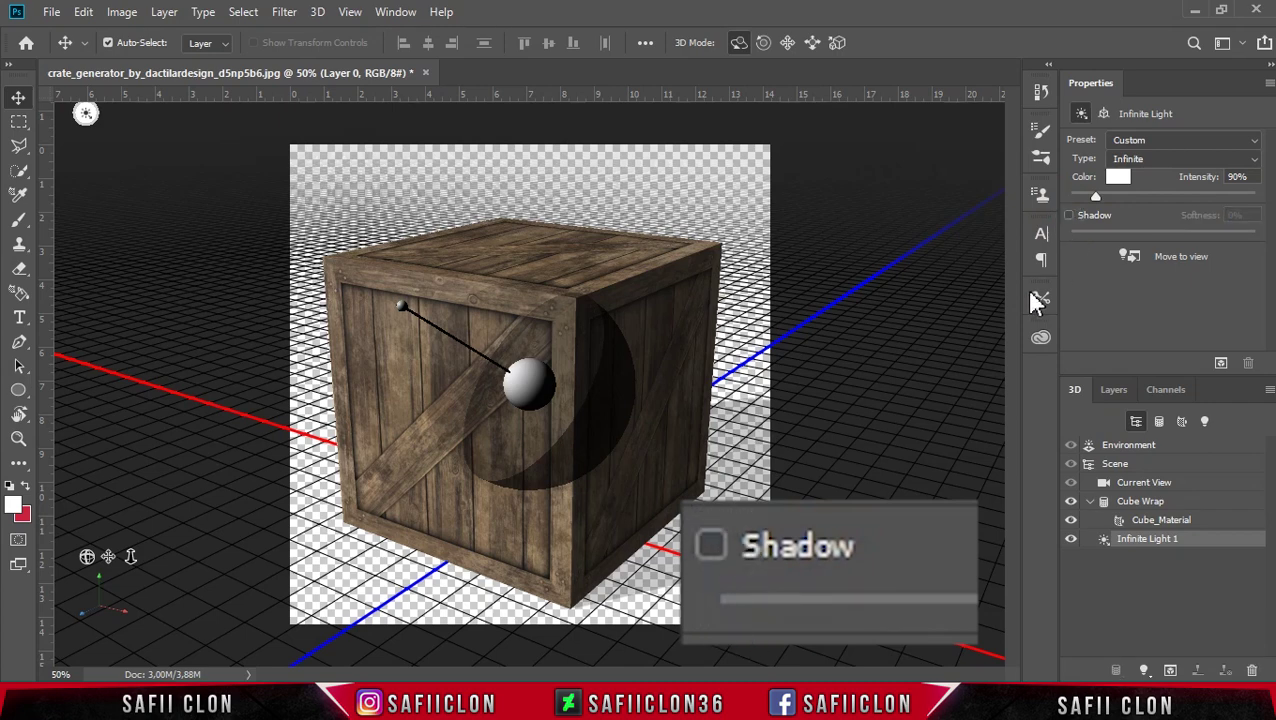
Rasterize the 3D crate layer and return to the Essentials workspace.
{"action": "left_click", "coordinate": [1113, 390]}
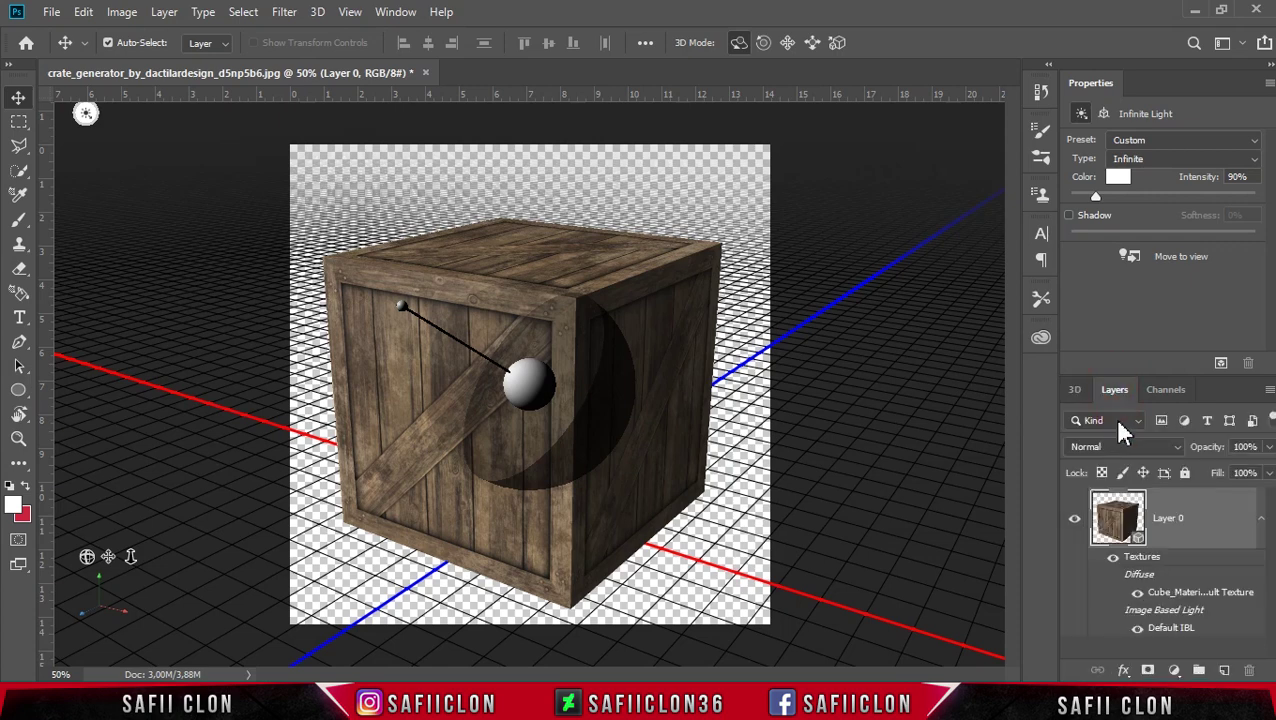
{"action": "right_click", "coordinate": [1203, 524]}
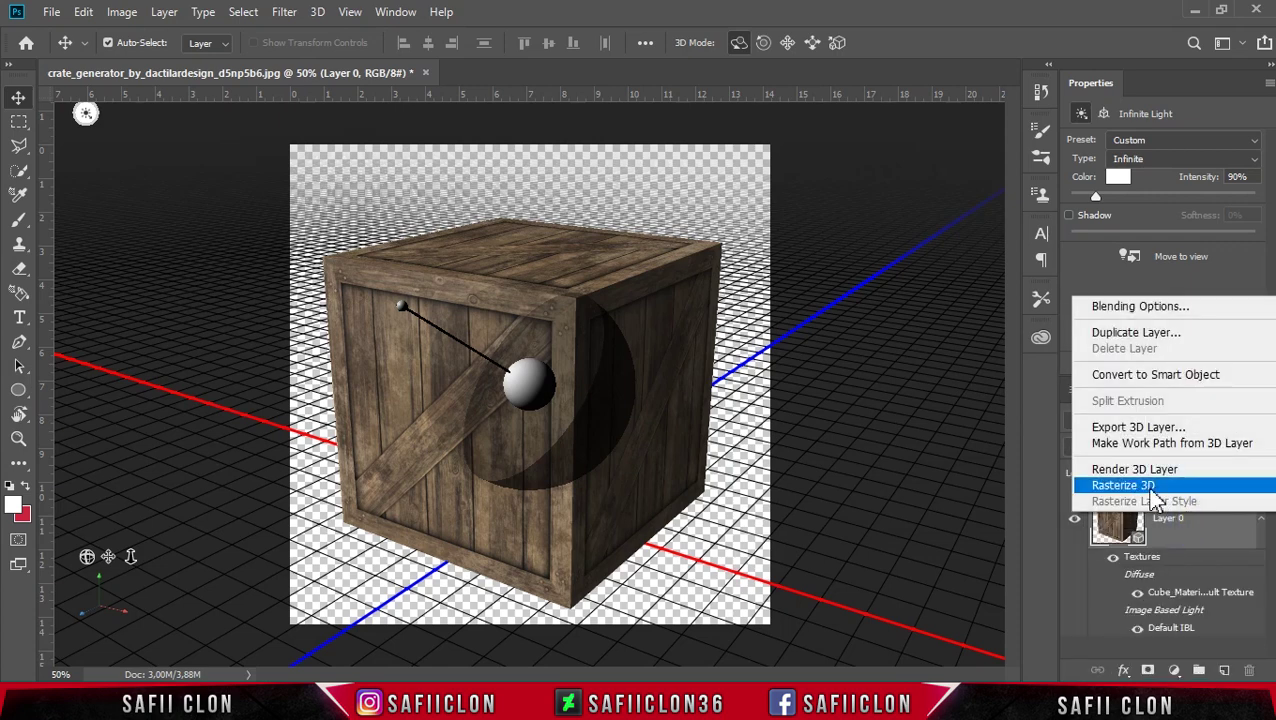
{"action": "left_click", "coordinate": [1150, 486]}
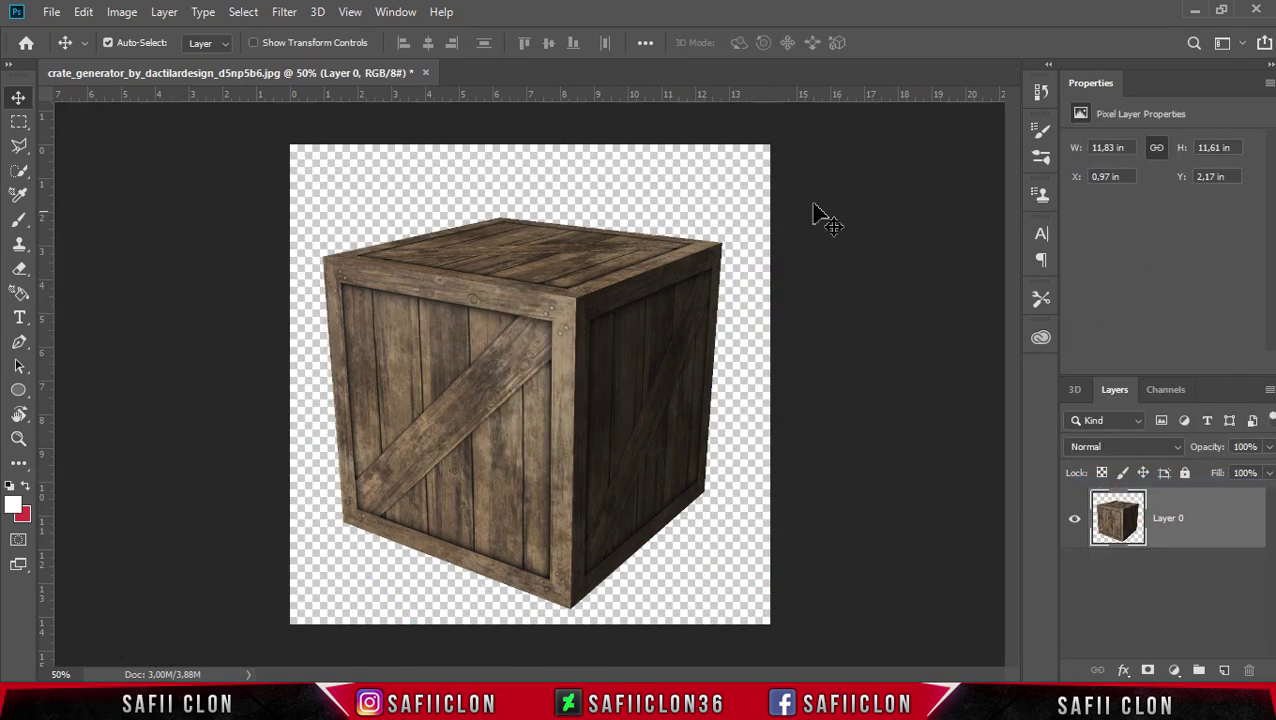
{"action": "left_click", "coordinate": [1241, 44]}
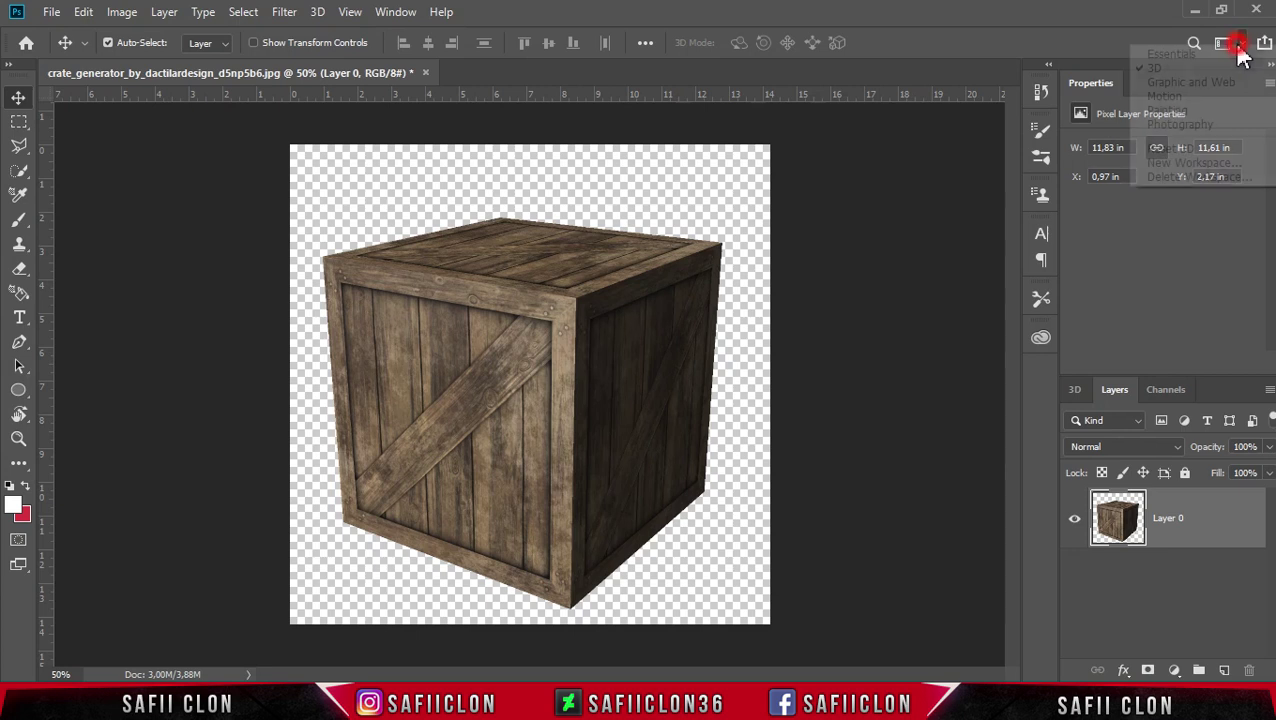
{"action": "left_click", "coordinate": [1180, 55]}
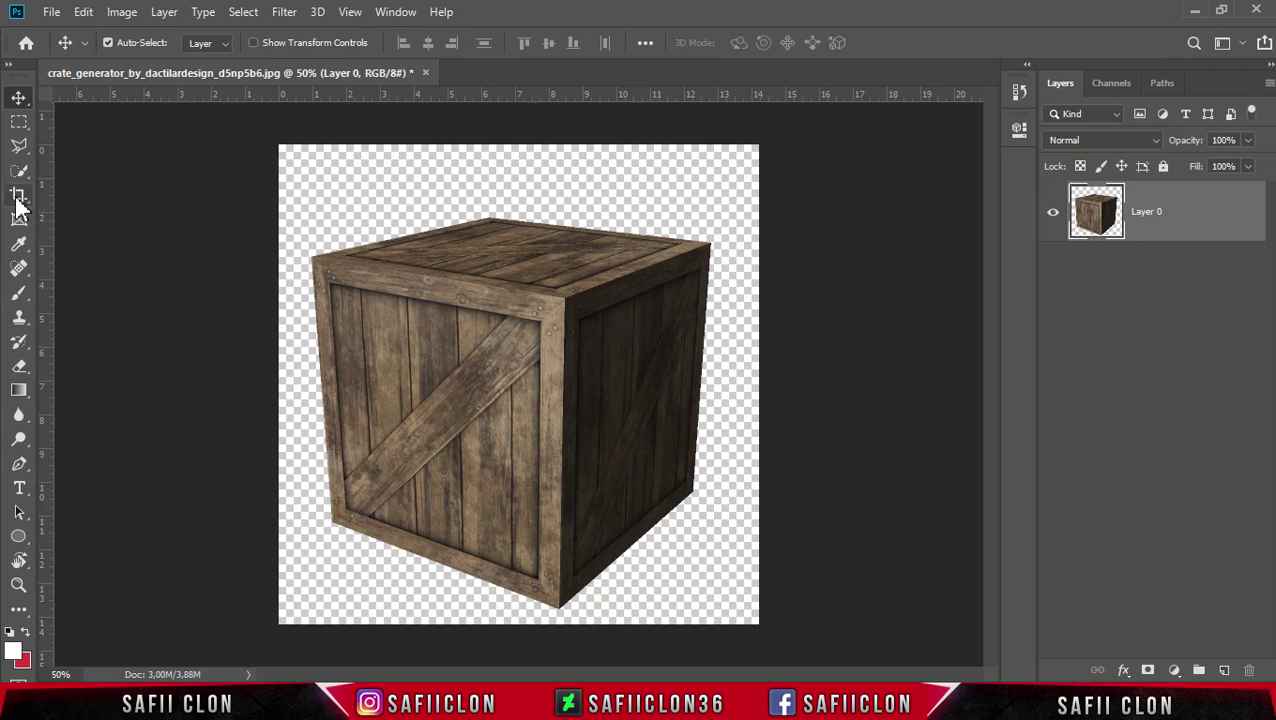
Extend the canvas outward on all four sides of the crate with the Crop tool and apply the crop.
{"action": "left_click_drag", "start_coordinate": [20, 200], "coordinate": [86, 197]}
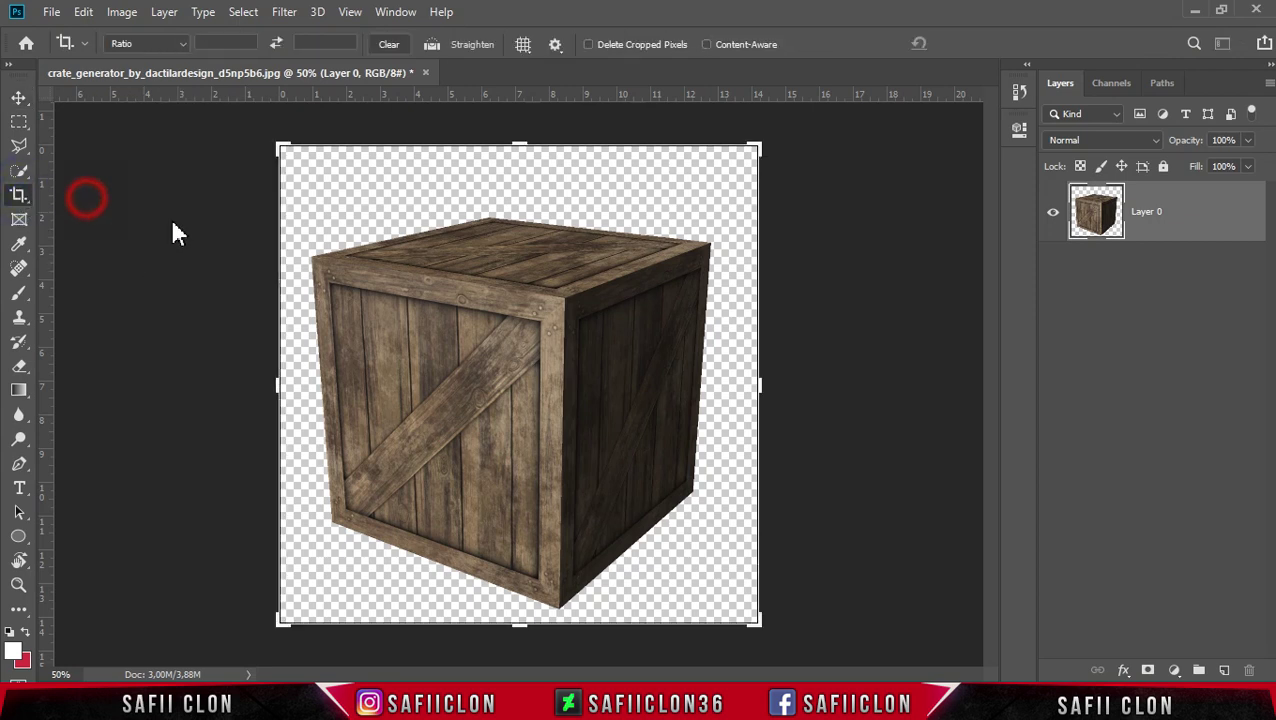
{"action": "left_click_drag", "start_coordinate": [752, 385], "coordinate": [806, 385]}
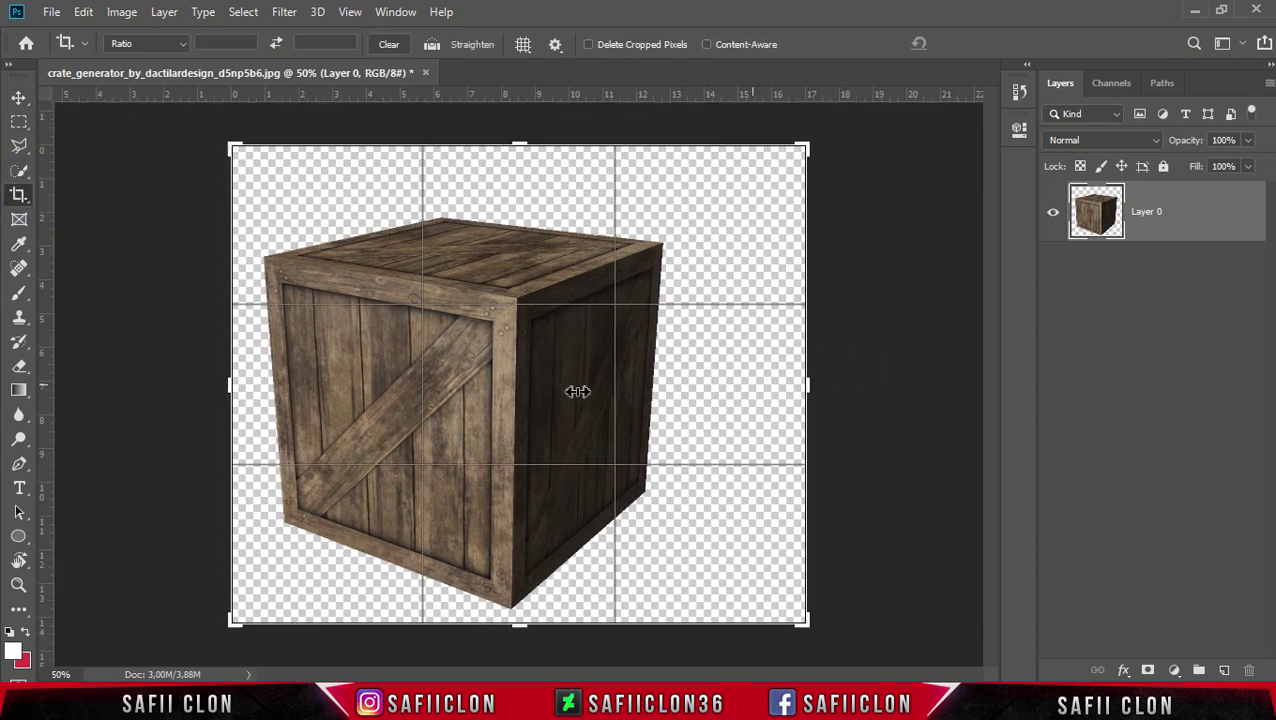
{"action": "left_click_drag", "start_coordinate": [224, 384], "coordinate": [193, 389]}
{"action": "left_click_drag", "start_coordinate": [516, 148], "coordinate": [516, 115]}
{"action": "mouse_move", "coordinate": [529, 655]}
{"action": "left_mouse_down"}
{"action": "mouse_move", "coordinate": [535, 667]}
{"action": "mouse_move", "coordinate": [532, 641]}
{"action": "left_mouse_up"}
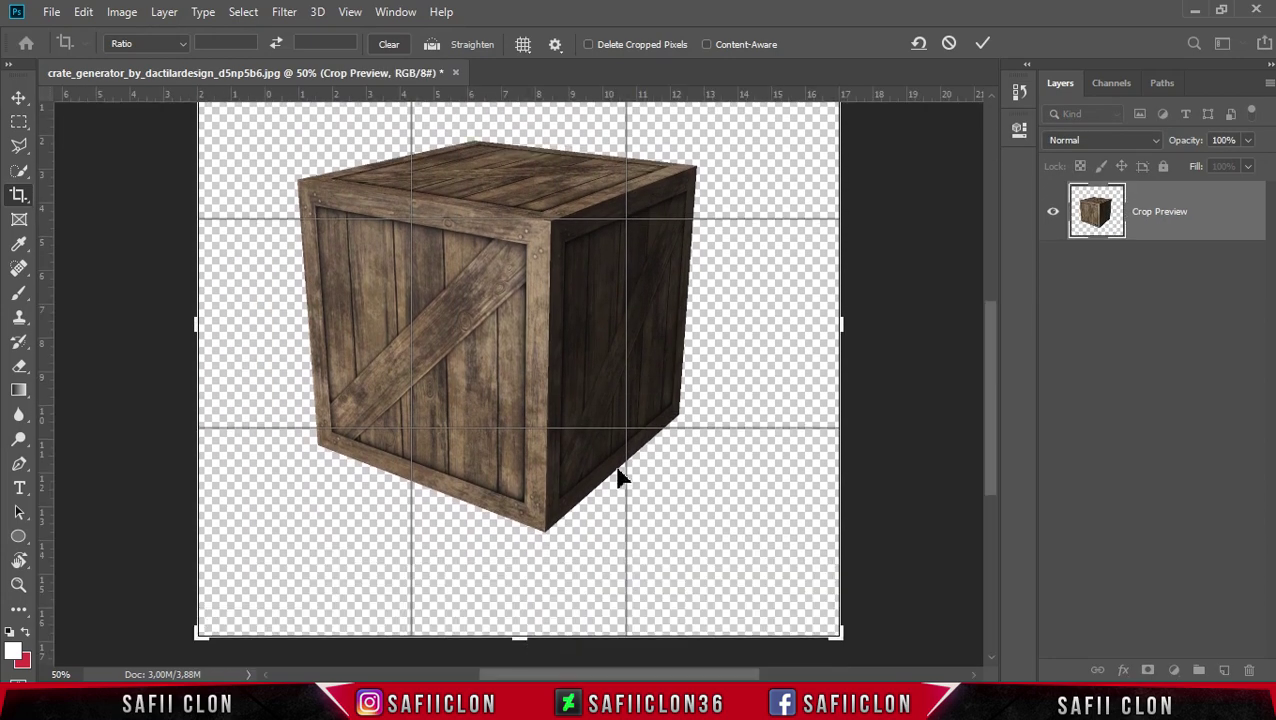
{"action": "left_click", "coordinate": [983, 46]}
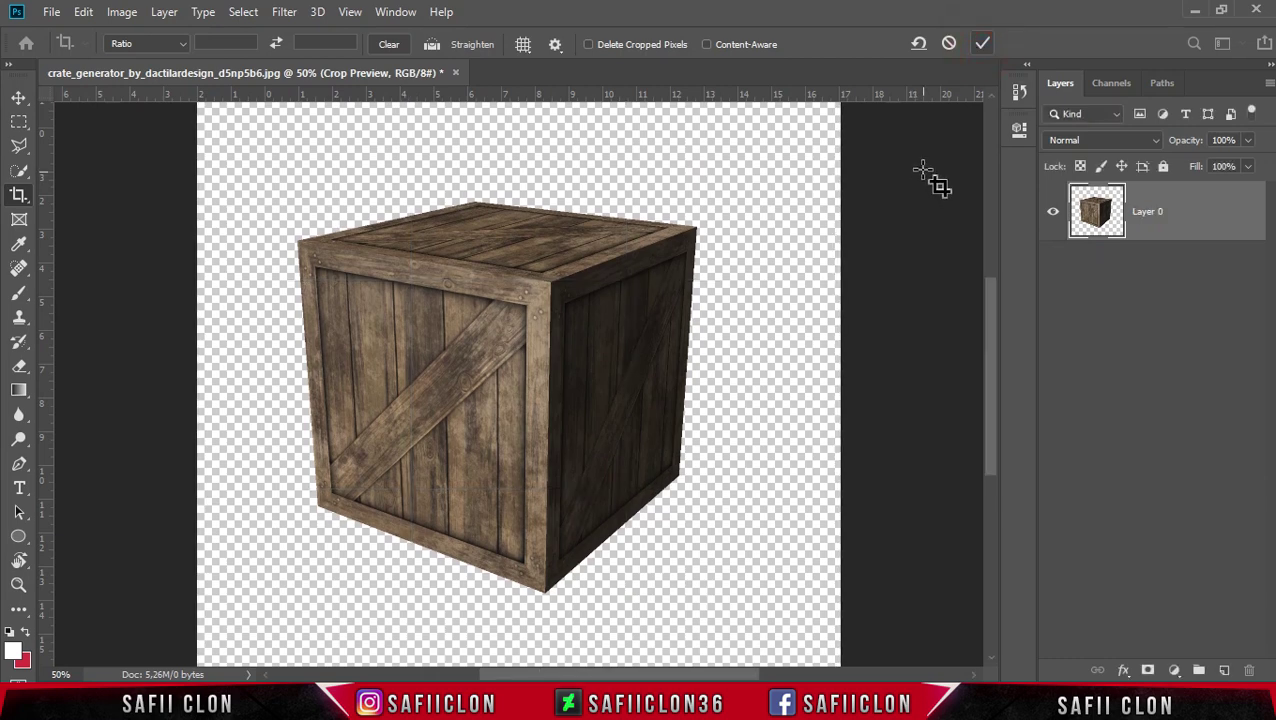
{"action": "key", "text": "ctrl+minus"}
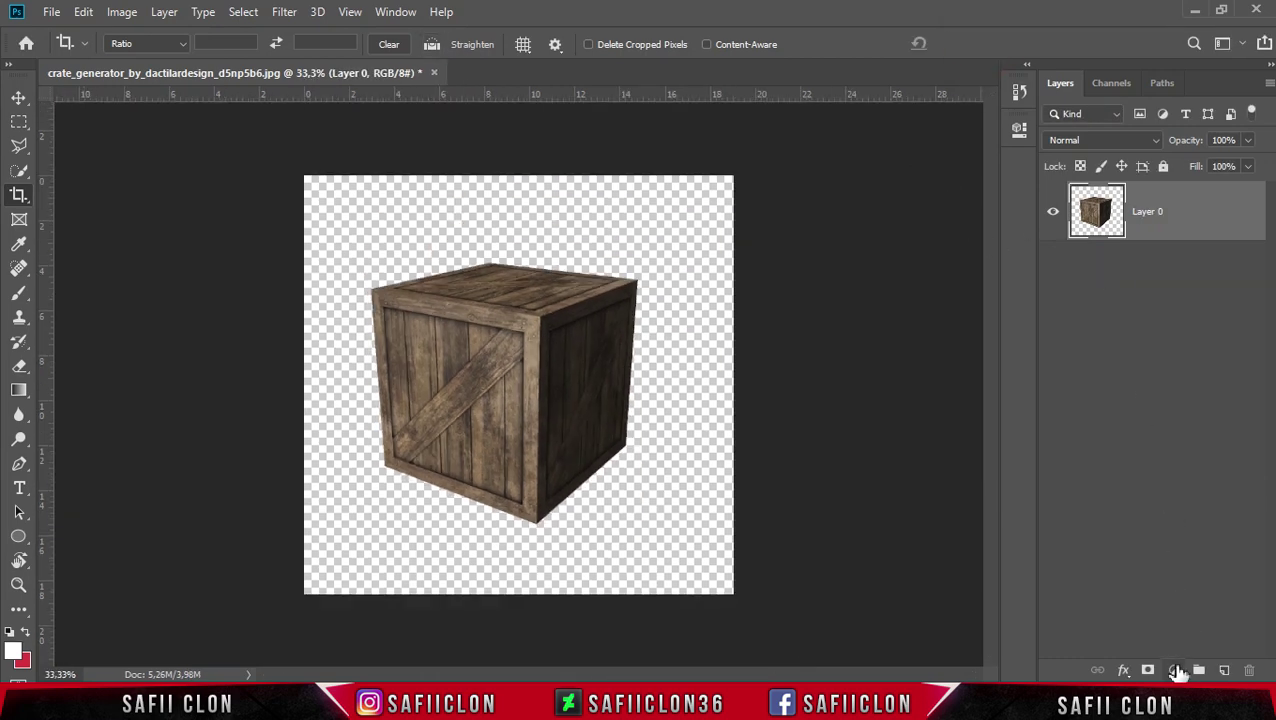
Add a Solid Color fill layer in dark grey 1c1c1c and place it below the crate layer.
{"action": "left_click", "coordinate": [1176, 671]}
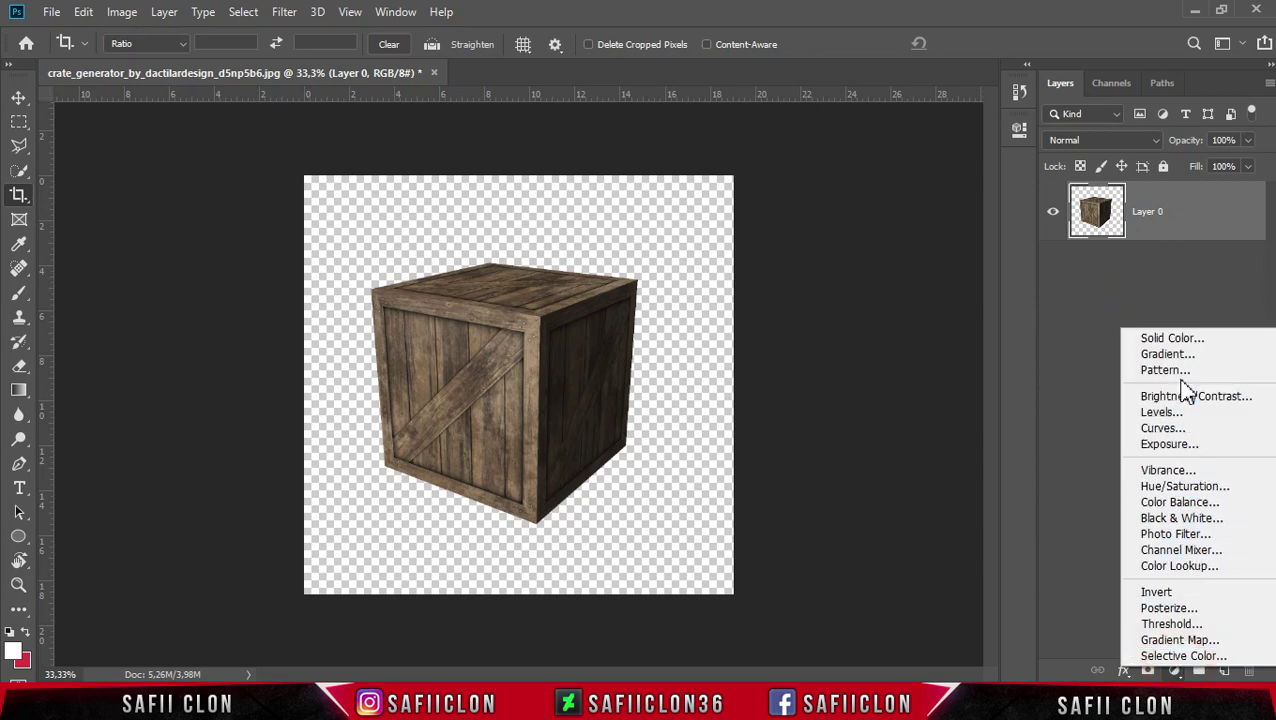
{"action": "left_click", "coordinate": [1176, 338]}
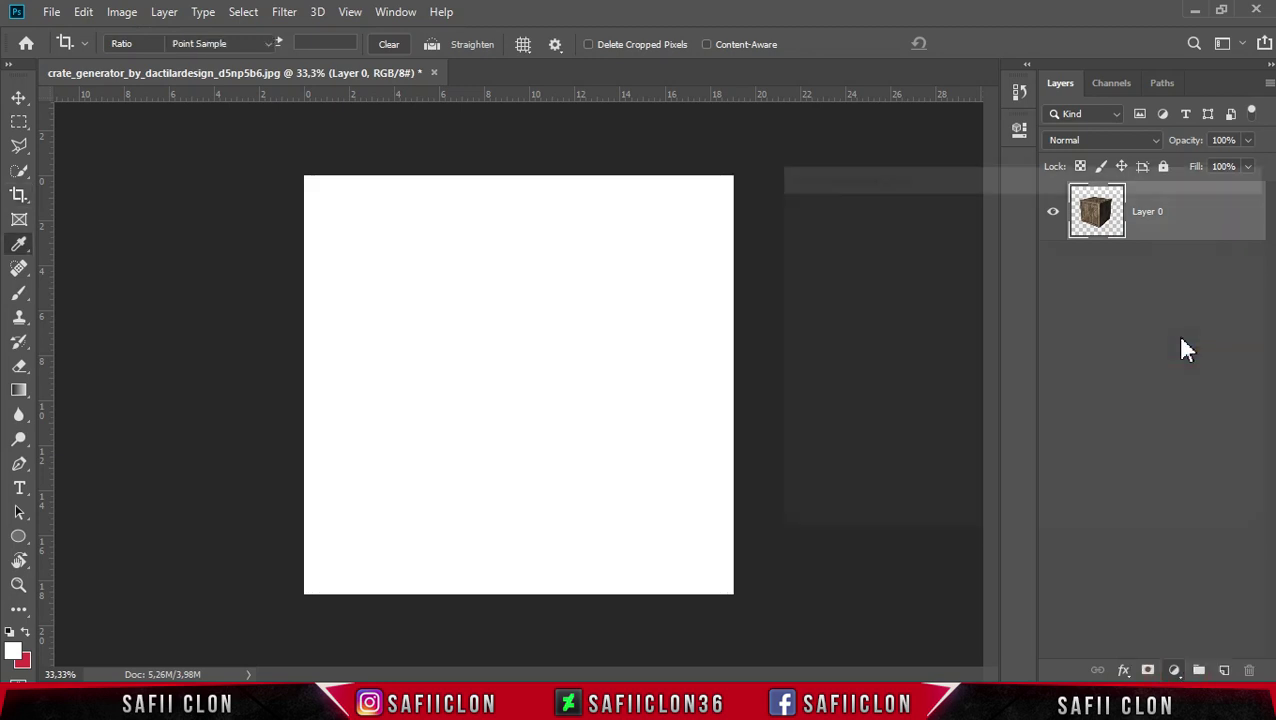
{"action": "left_click_drag", "start_coordinate": [905, 299], "coordinate": [771, 430]}
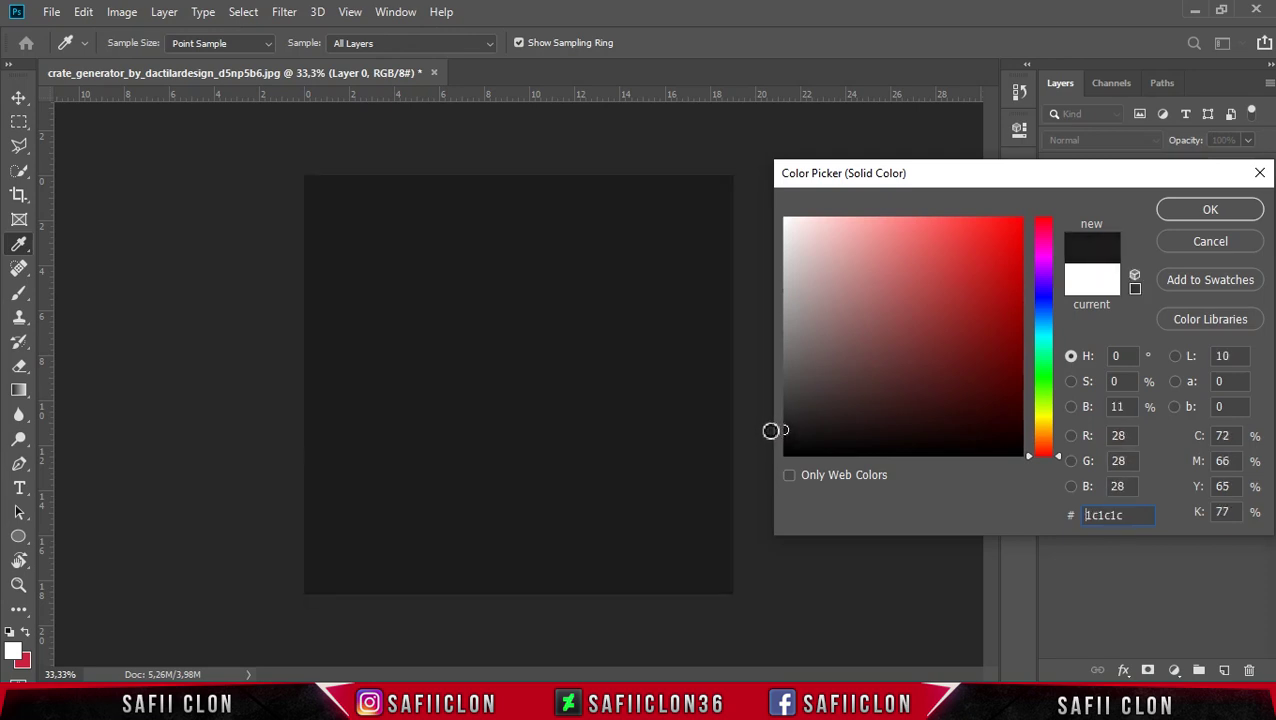
{"action": "left_click", "coordinate": [1211, 210]}
{"action": "key", "text": "c"}
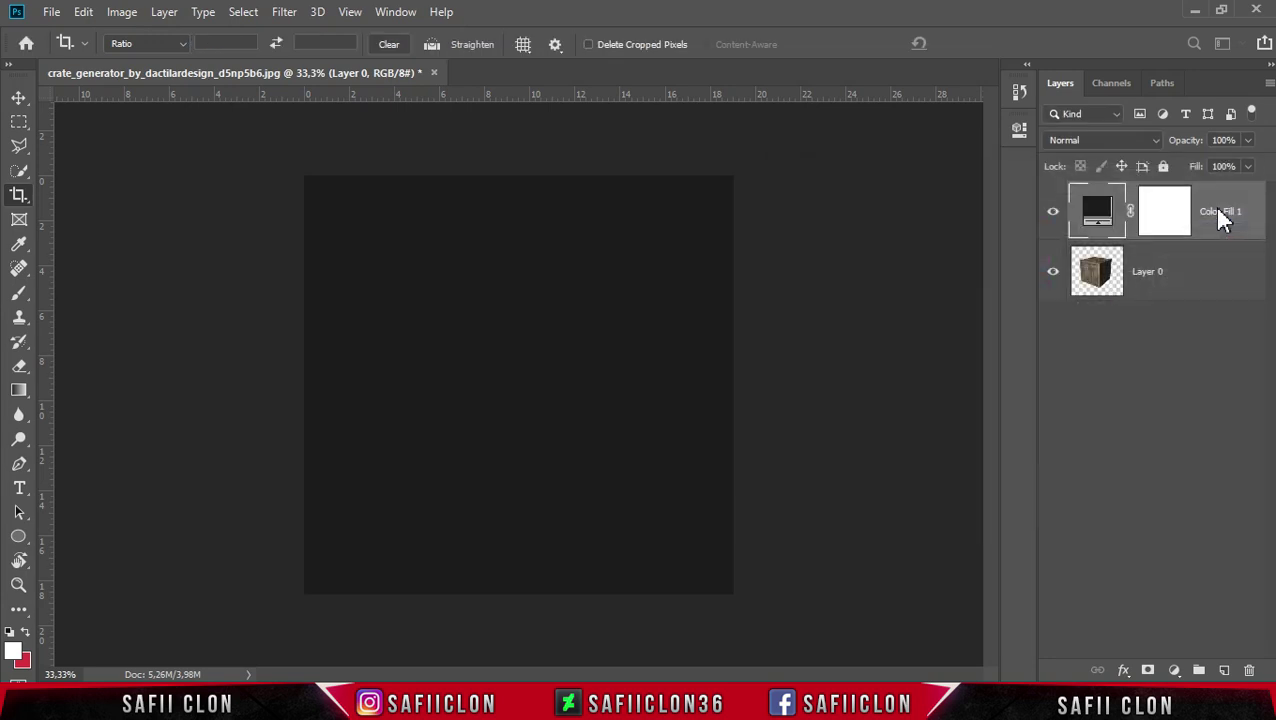
{"action": "left_click_drag", "start_coordinate": [1211, 210], "coordinate": [1205, 272]}
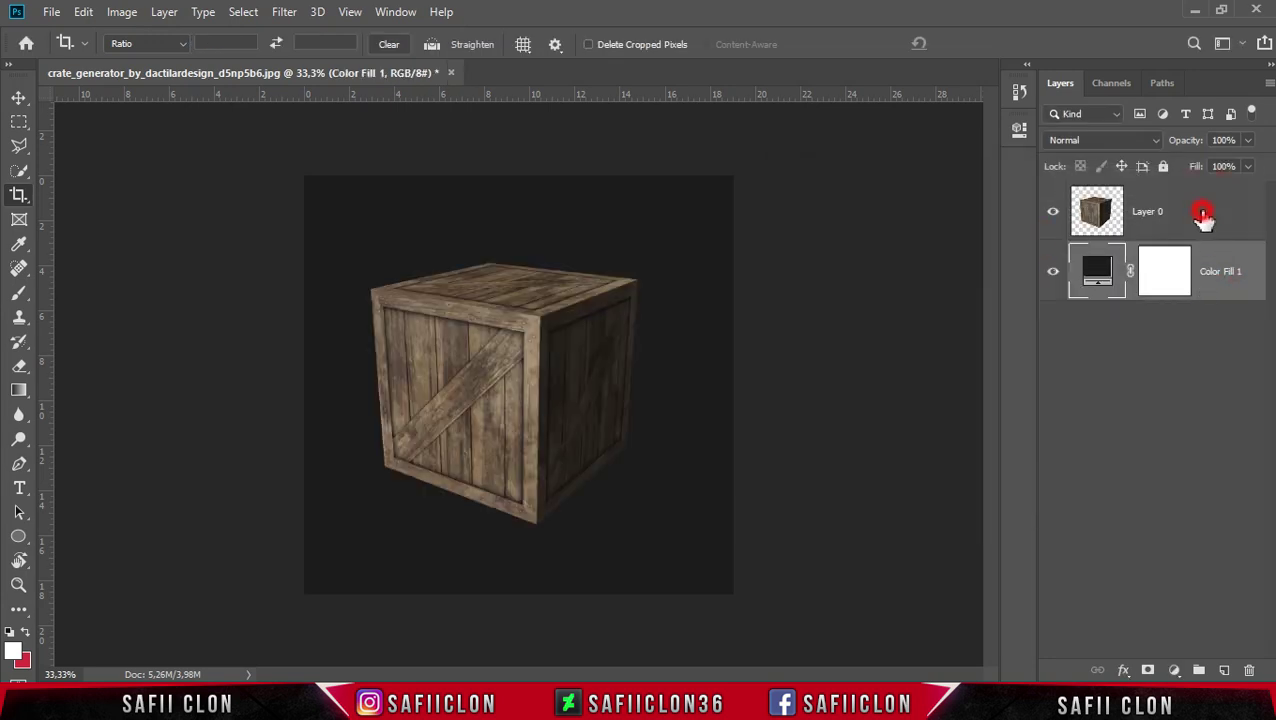
Rename the crate layer Layer 0 as BOX.
{"action": "left_click", "coordinate": [1204, 216]}
{"action": "double_click", "coordinate": [1153, 210]}
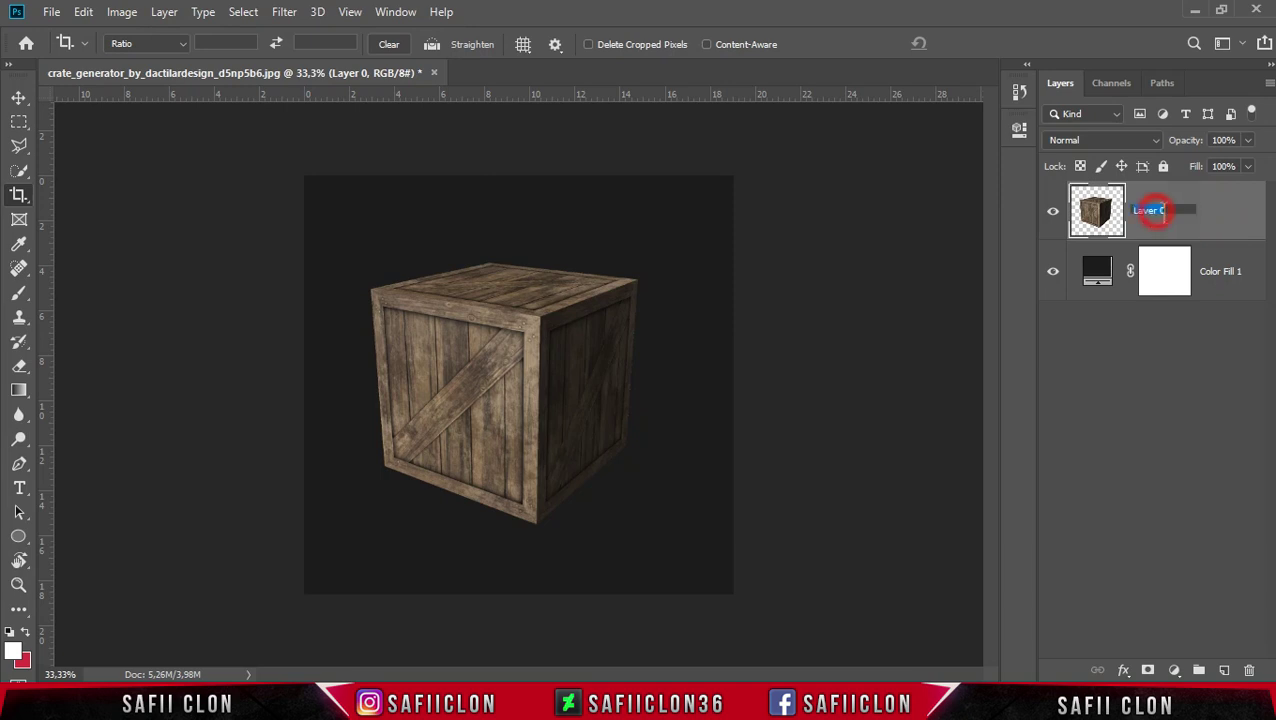
{"action": "left_click", "coordinate": [1211, 220]}
Duplicate the BOX layer and rename the copy as SHADOW.
{"action": "right_click", "coordinate": [1202, 220]}
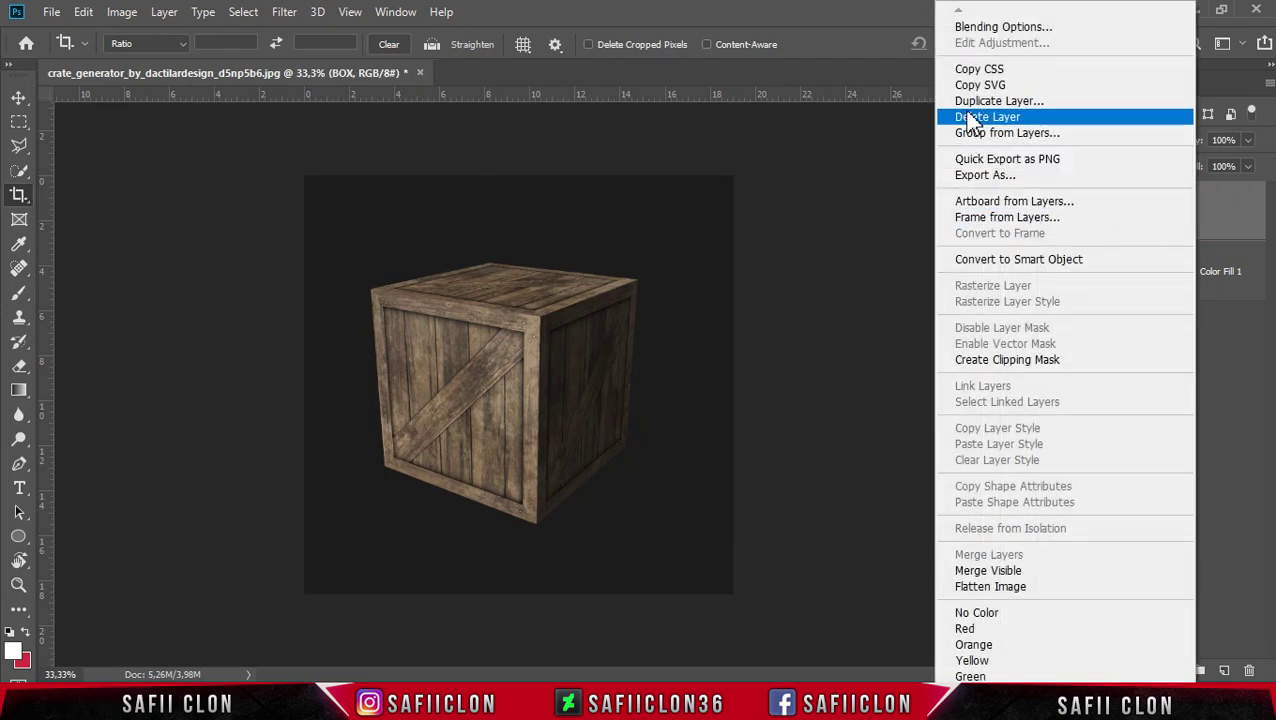
{"action": "left_click", "coordinate": [980, 102]}
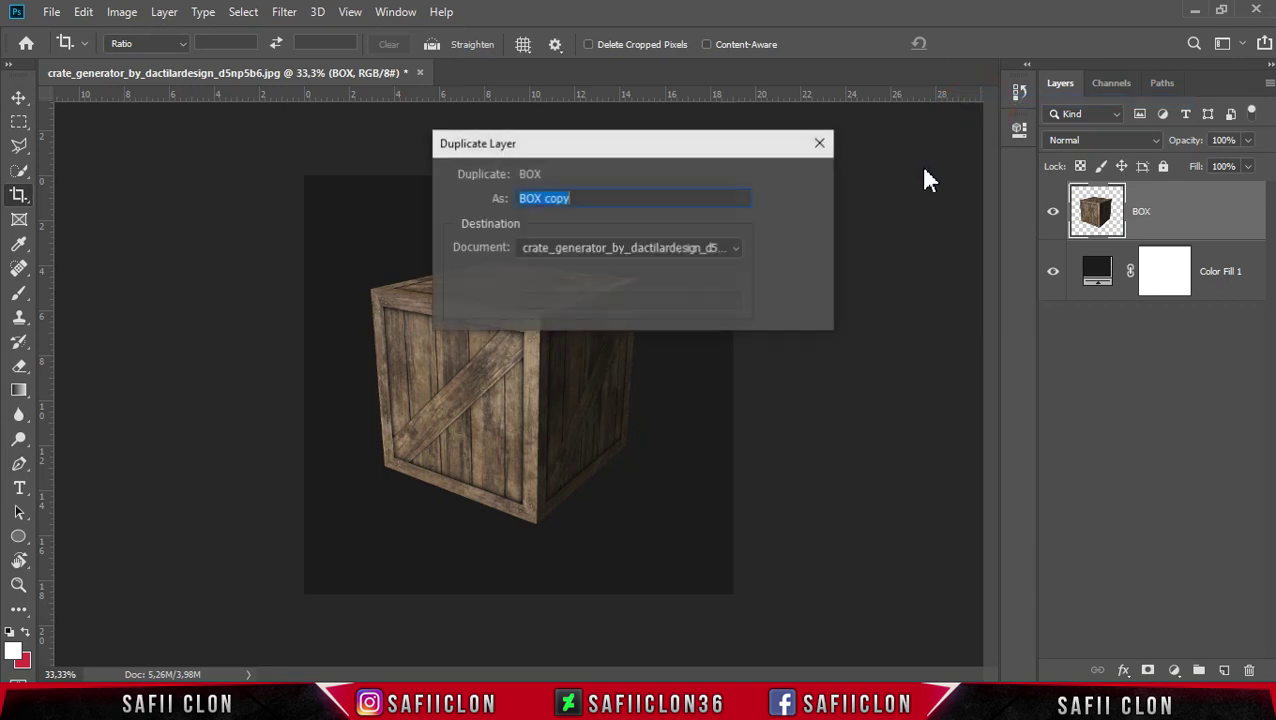
{"action": "left_click", "coordinate": [790, 182]}
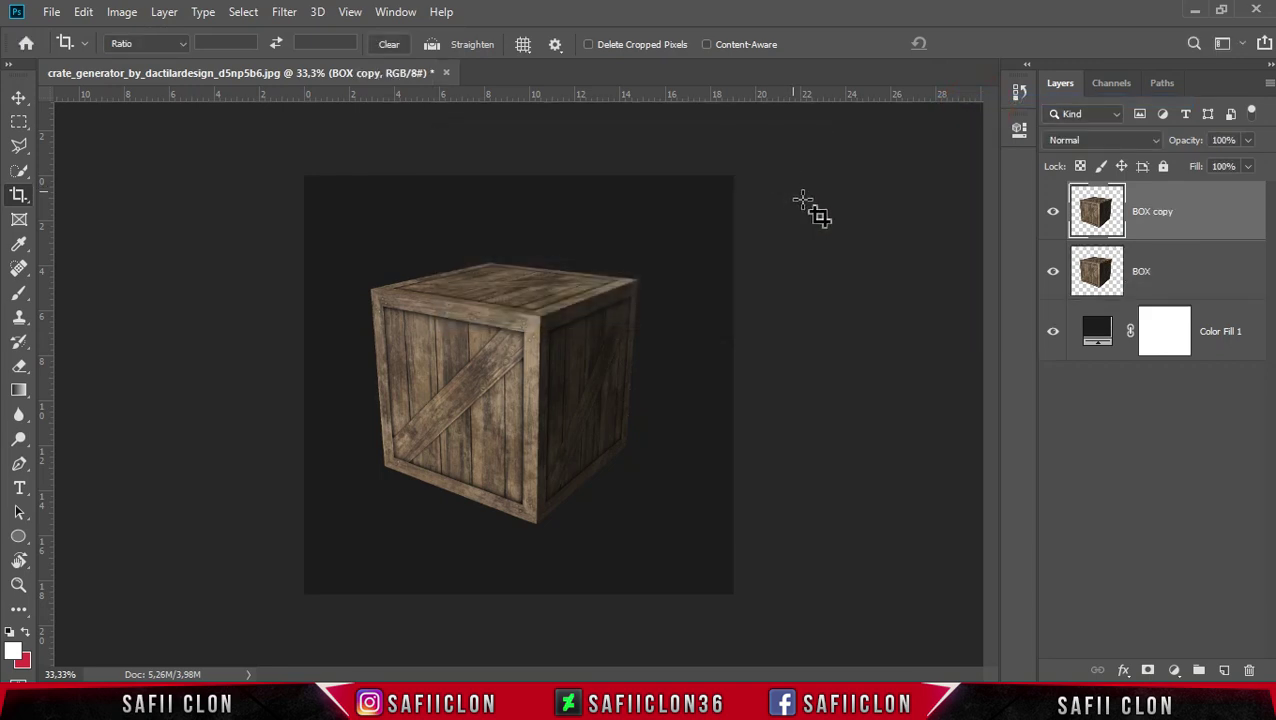
{"action": "double_click", "coordinate": [1158, 214]}
{"action": "left_click", "coordinate": [1222, 224]}
Apply a Color Overlay layer style in black 000000 at 100% opacity to the SHADOW layer.
{"action": "right_click", "coordinate": [1203, 208]}
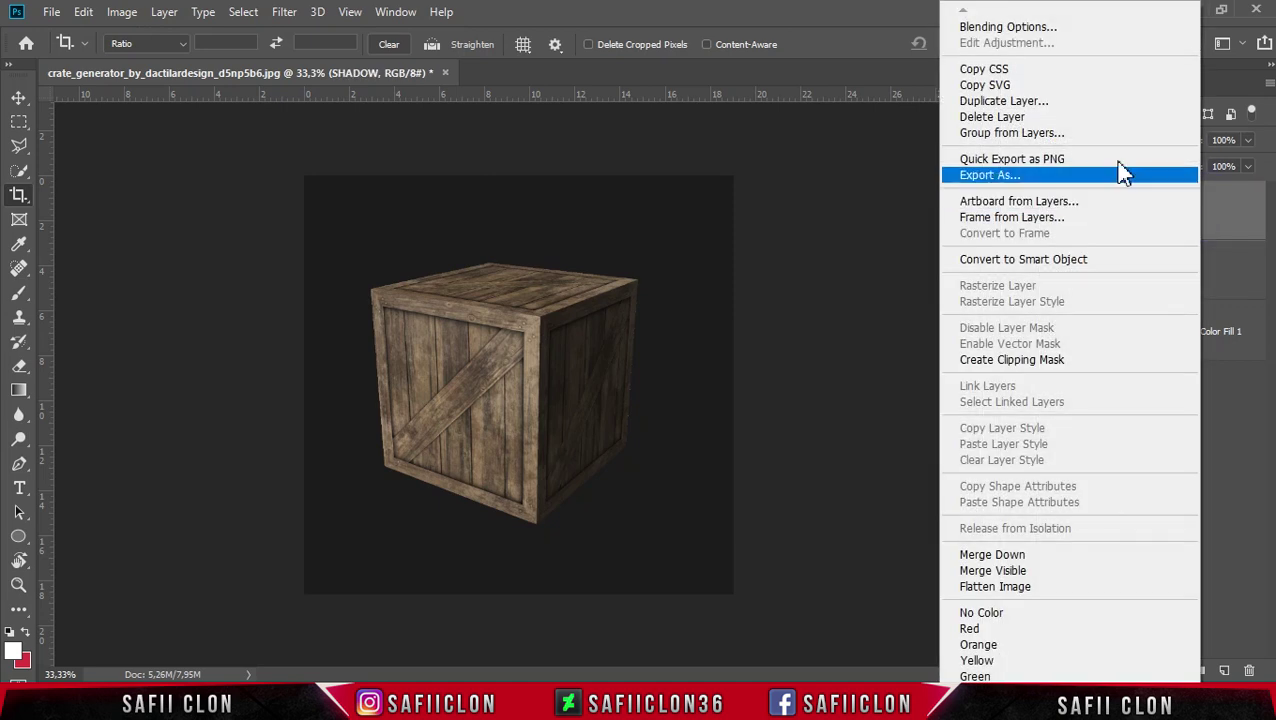
{"action": "left_click", "coordinate": [1010, 30]}
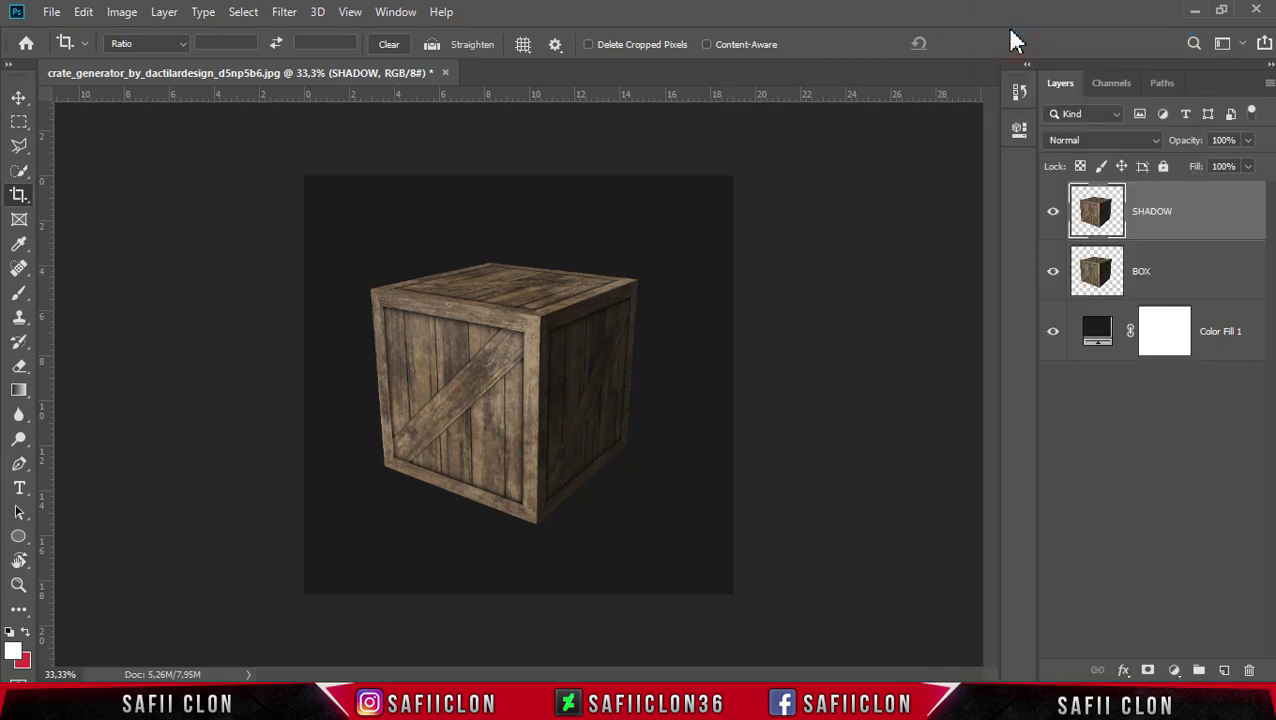
{"action": "key", "text": "h"}
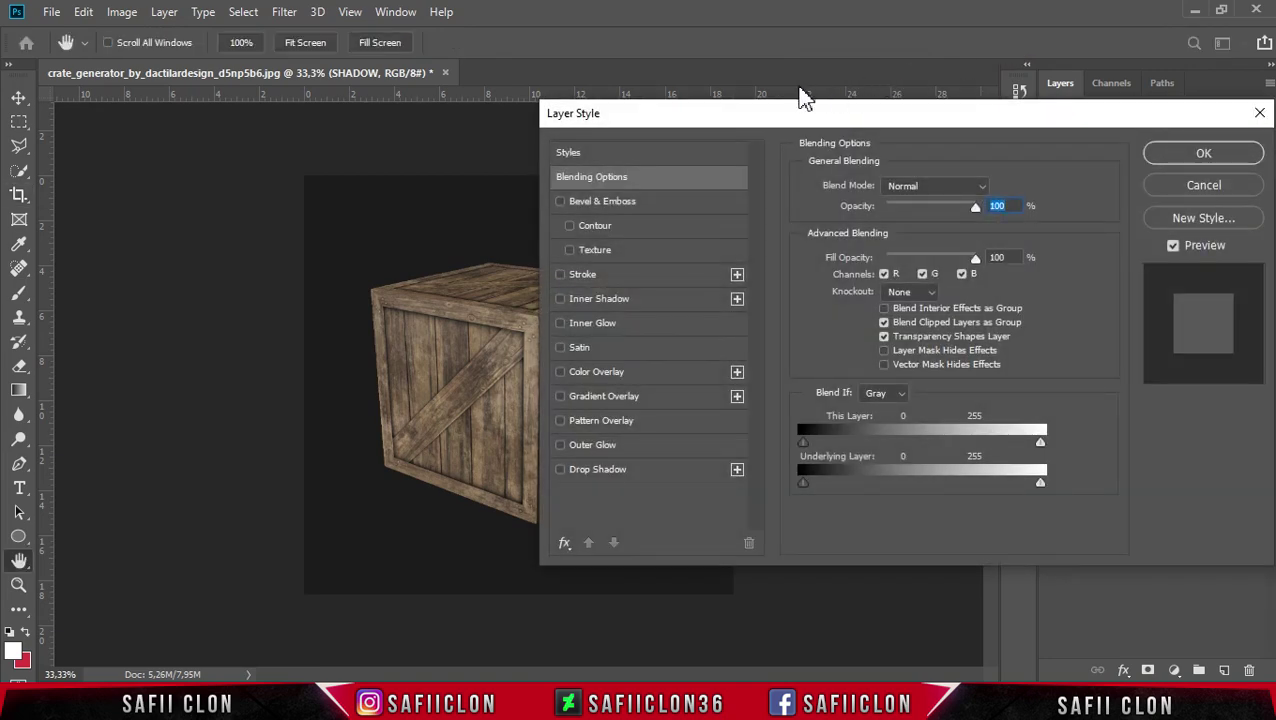
{"action": "left_click_drag", "start_coordinate": [718, 122], "coordinate": [867, 118]}
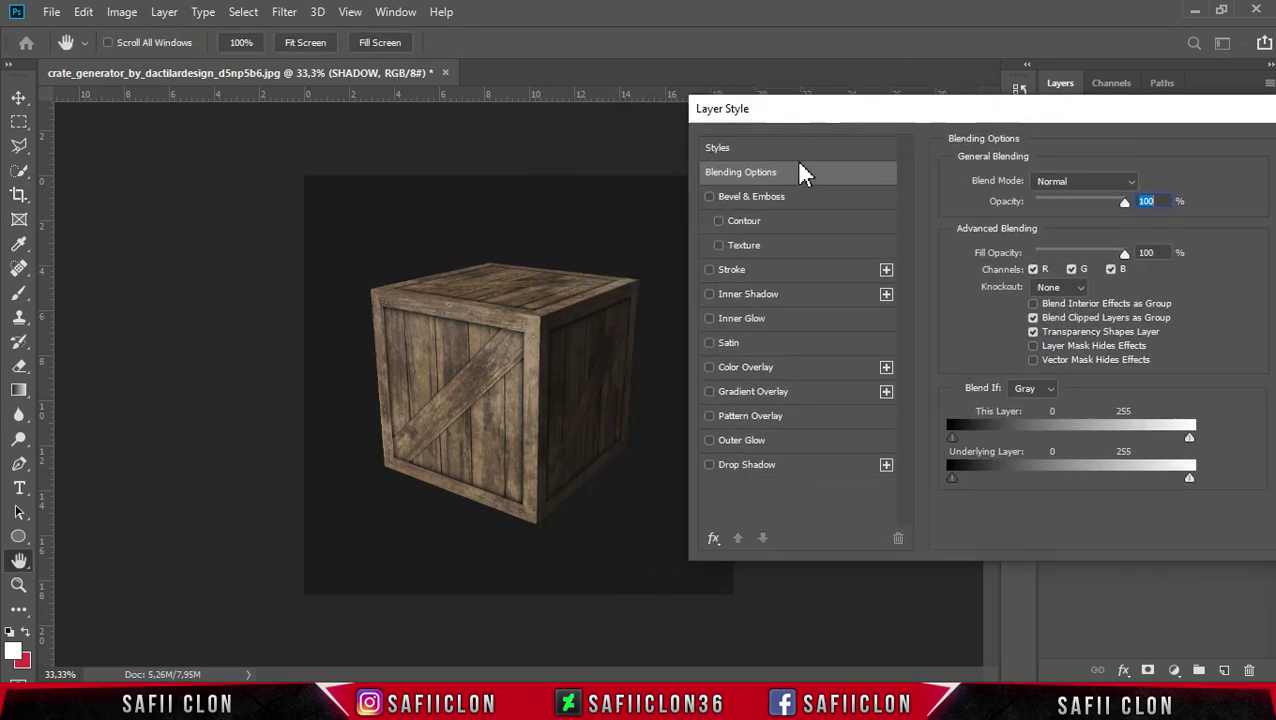
{"action": "left_click", "coordinate": [720, 367]}
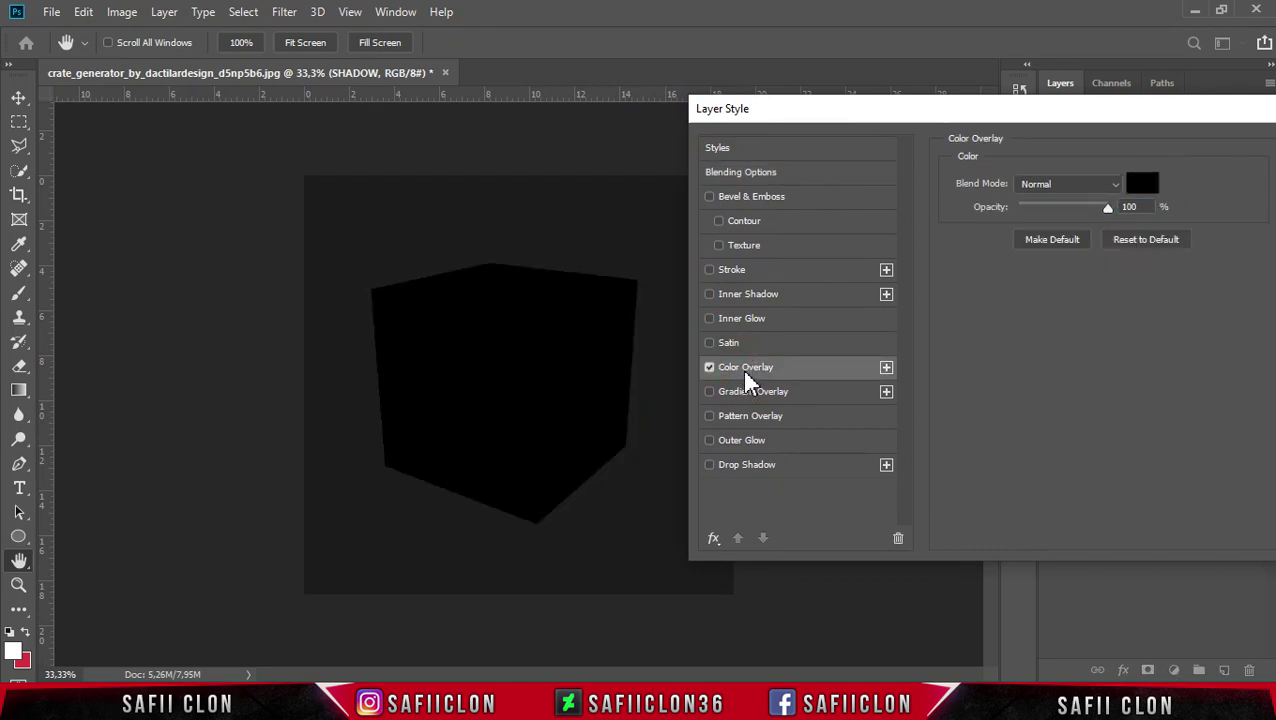
{"action": "left_click", "coordinate": [1140, 185]}
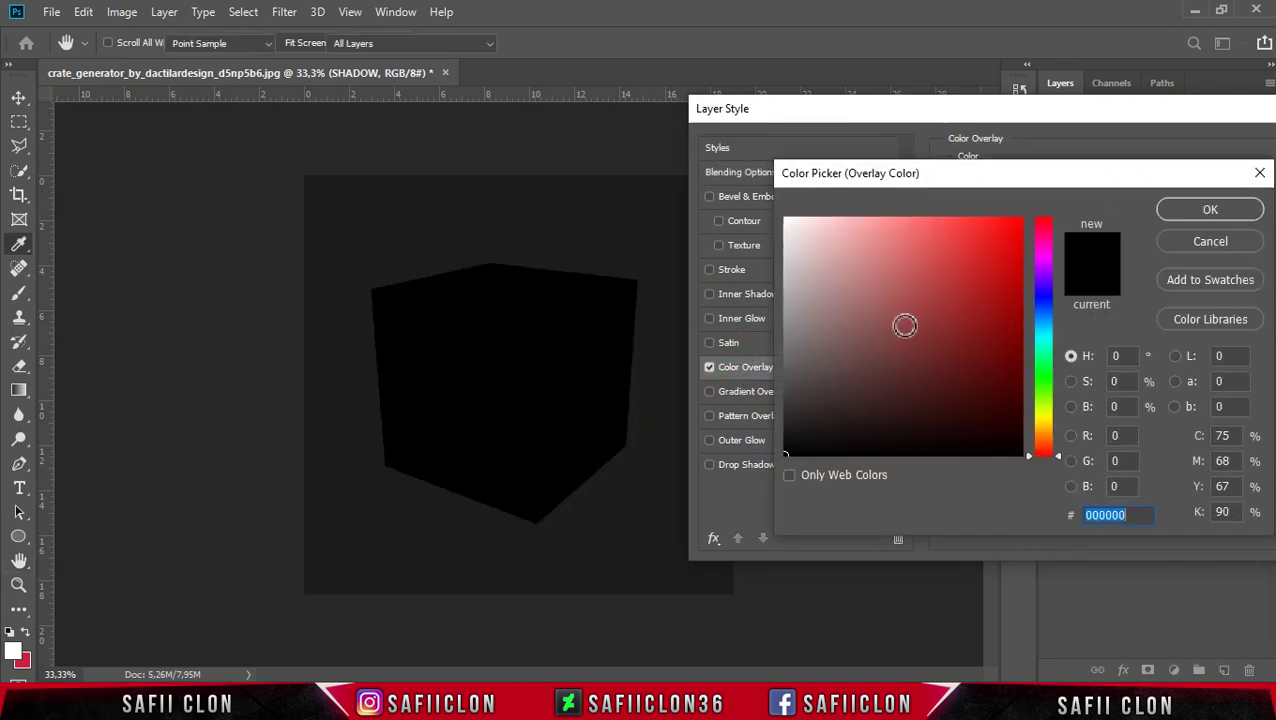
{"action": "mouse_move", "coordinate": [772, 454]}
{"action": "left_mouse_down"}
{"action": "mouse_move", "coordinate": [768, 431]}
{"action": "mouse_move", "coordinate": [768, 462]}
{"action": "left_mouse_up"}
{"action": "left_click", "coordinate": [1205, 212]}
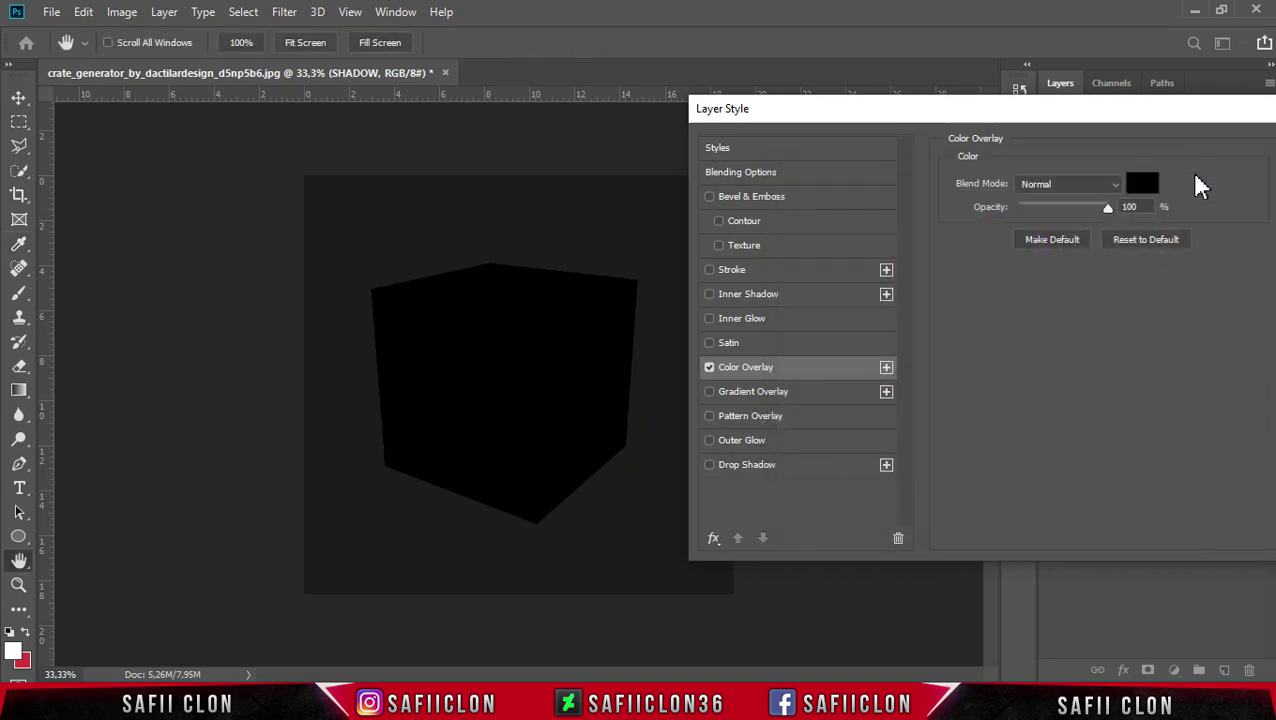
{"action": "left_click_drag", "start_coordinate": [1196, 114], "coordinate": [842, 141]}
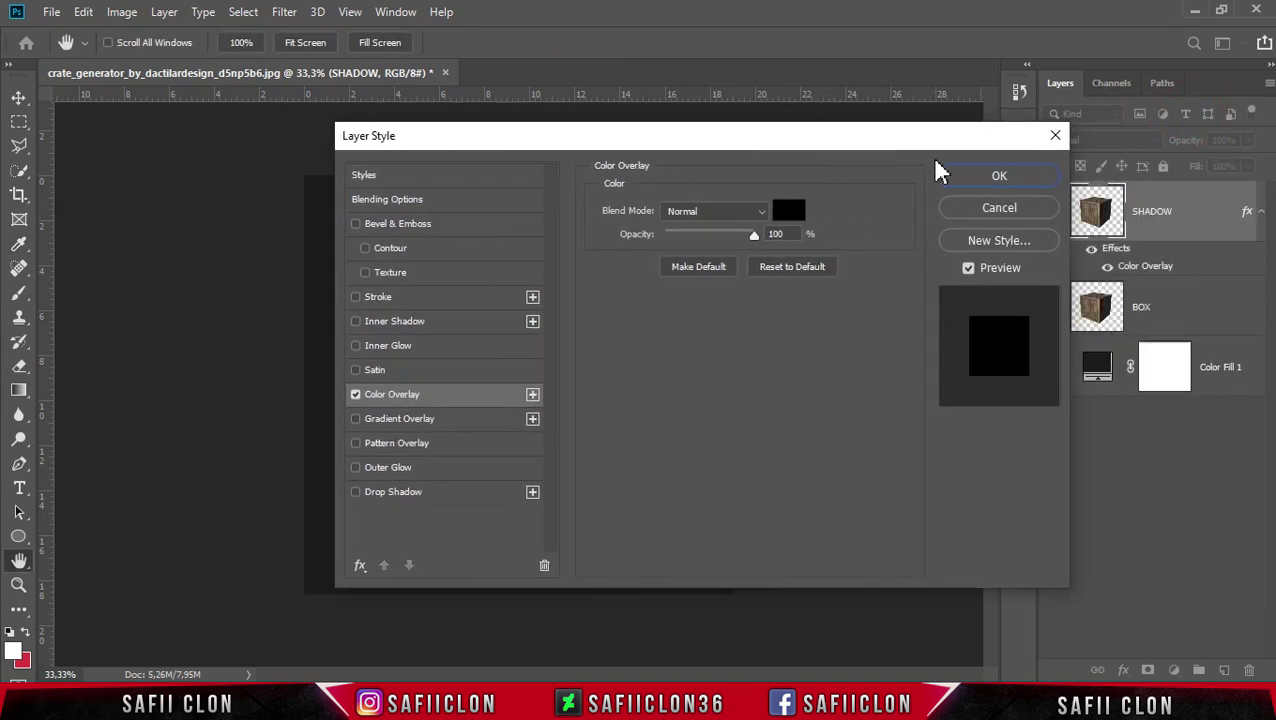
{"action": "left_click", "coordinate": [1002, 178]}
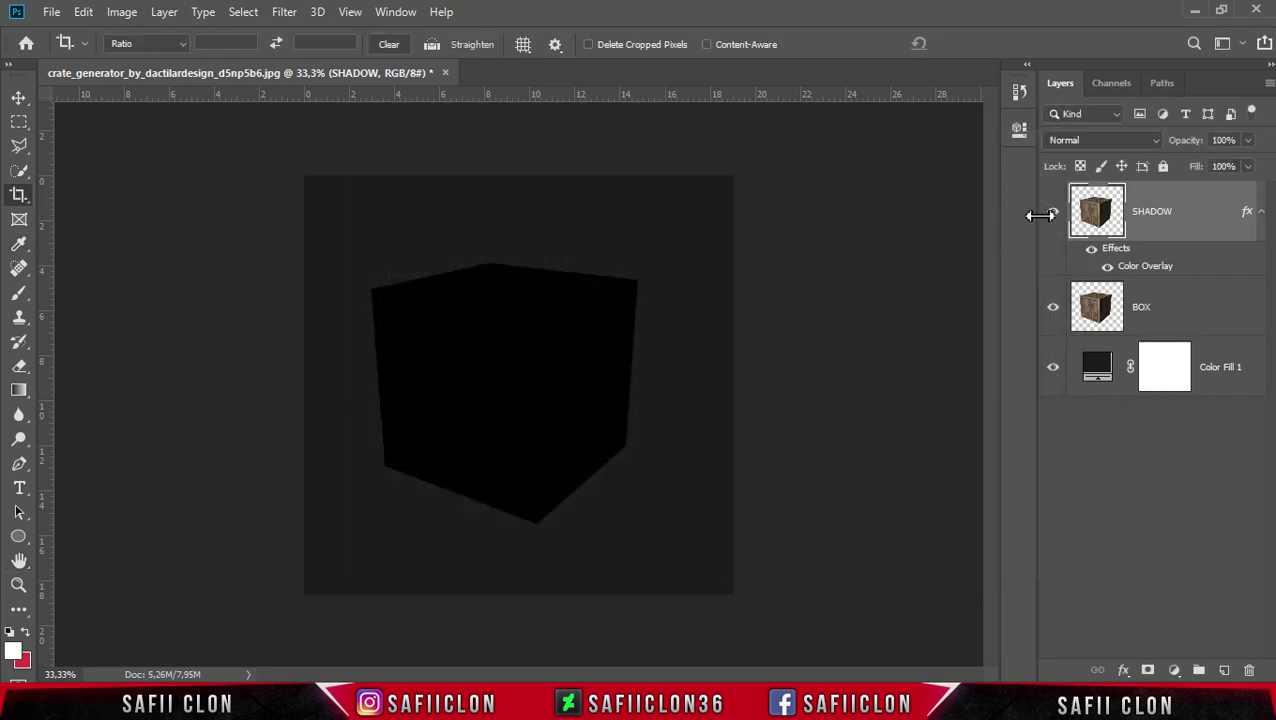
Place the SHADOW layer below BOX and skew its upper edge toward the right with Free Transform, about -43.8° at 71.67% height.
{"action": "left_click_drag", "start_coordinate": [1175, 214], "coordinate": [1190, 333]}
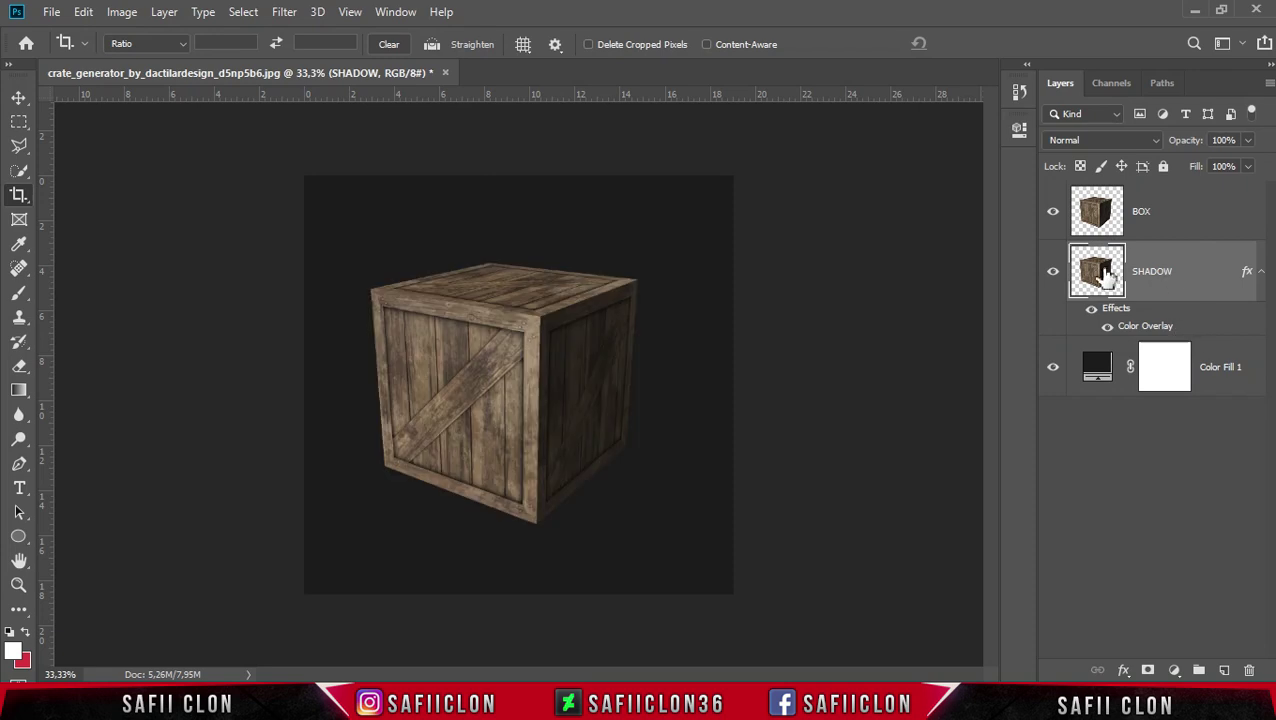
{"action": "key", "text": "ctrl+t"}
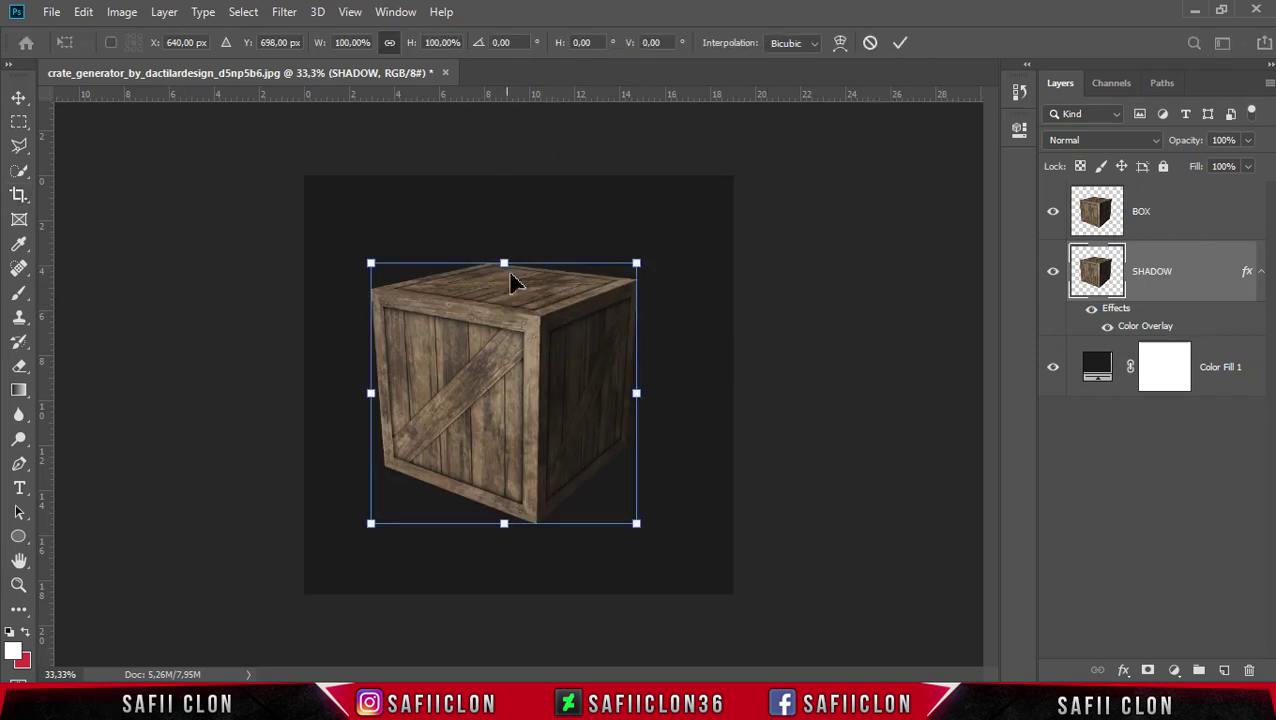
{"action": "left_click_drag", "start_coordinate": [505, 265], "coordinate": [684, 339]}
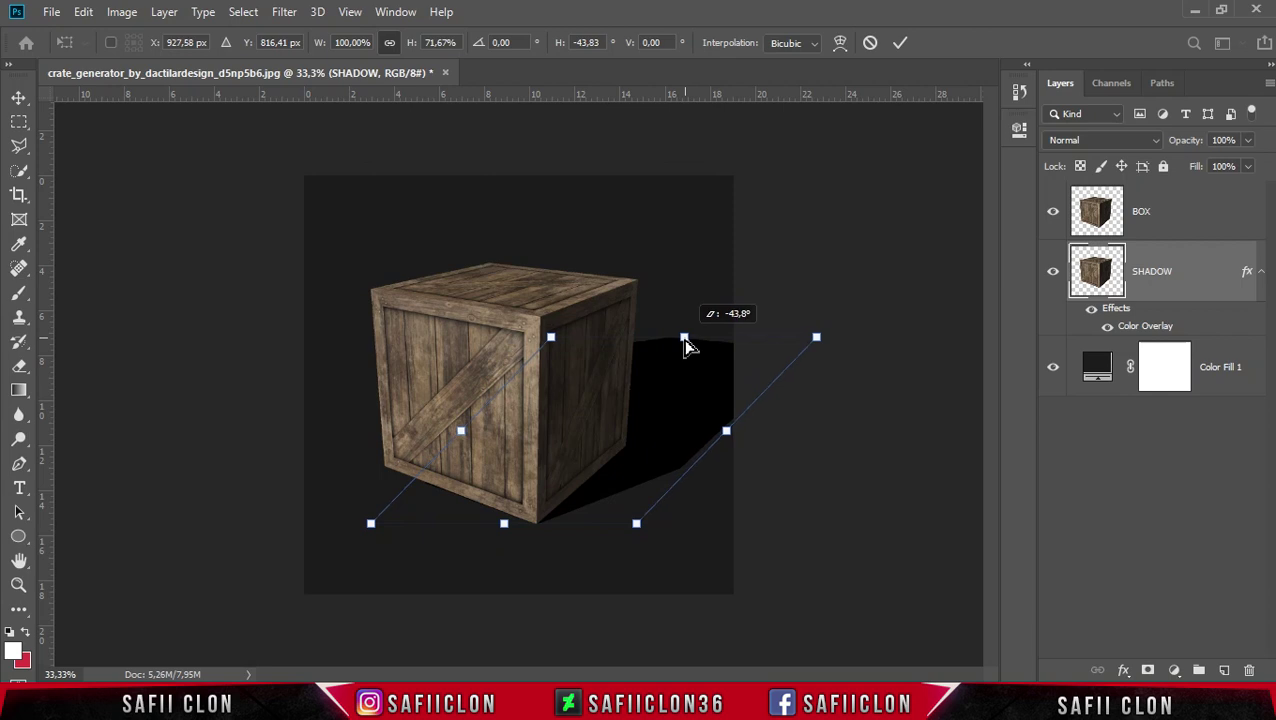
{"action": "left_click", "coordinate": [900, 43]}
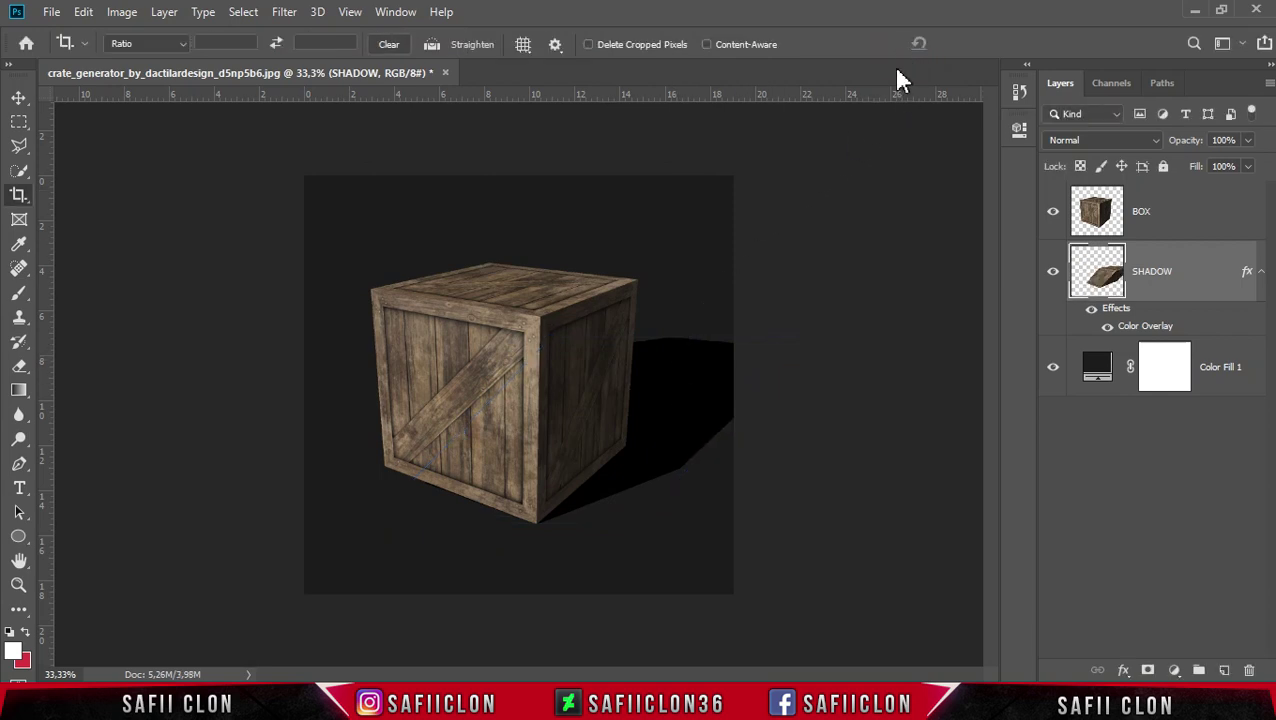
Convert the SHADOW layer to a smart object and apply a Gaussian Blur with a radius of about 29 pixels.
{"action": "right_click", "coordinate": [1206, 275]}
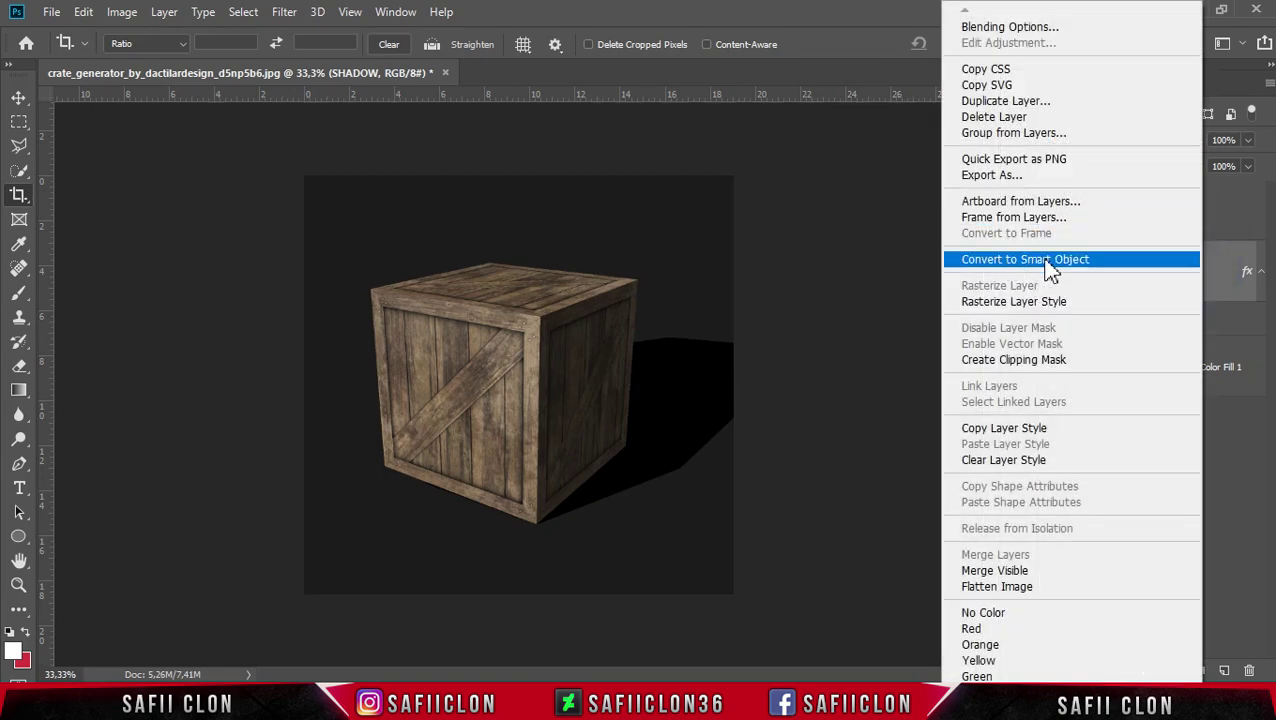
{"action": "left_click", "coordinate": [1048, 261]}
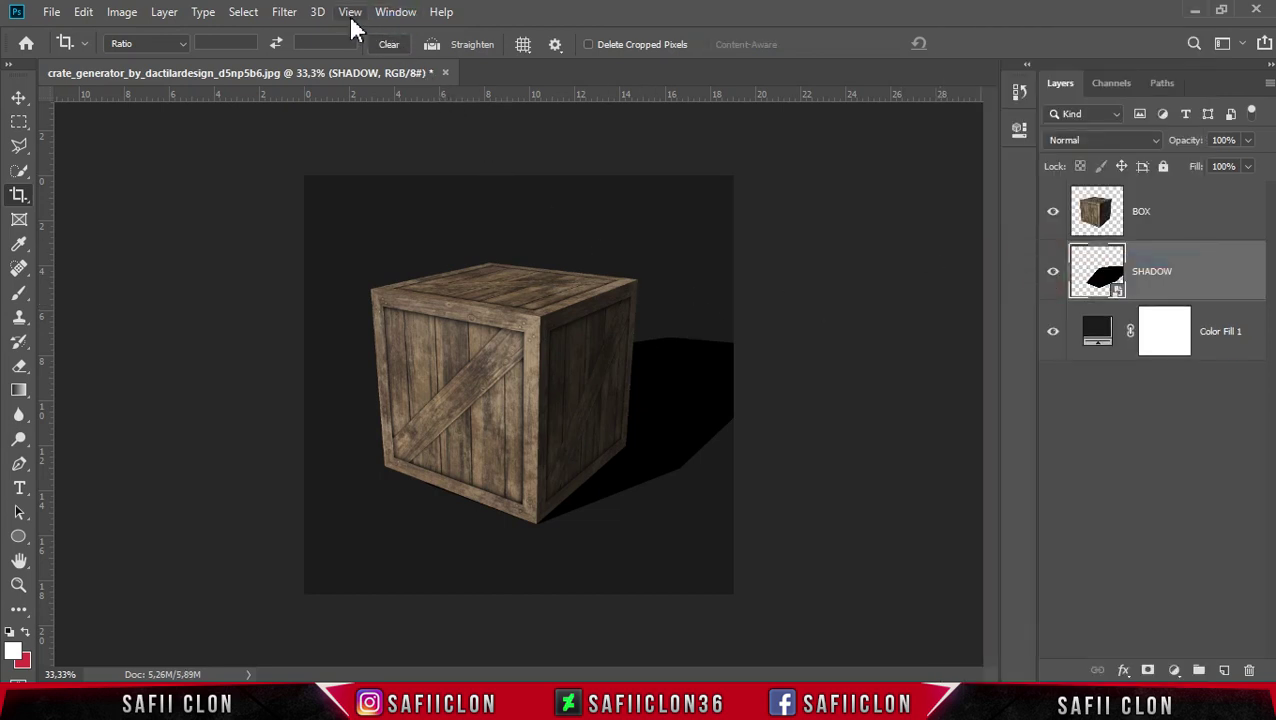
{"action": "left_click", "coordinate": [286, 16]}
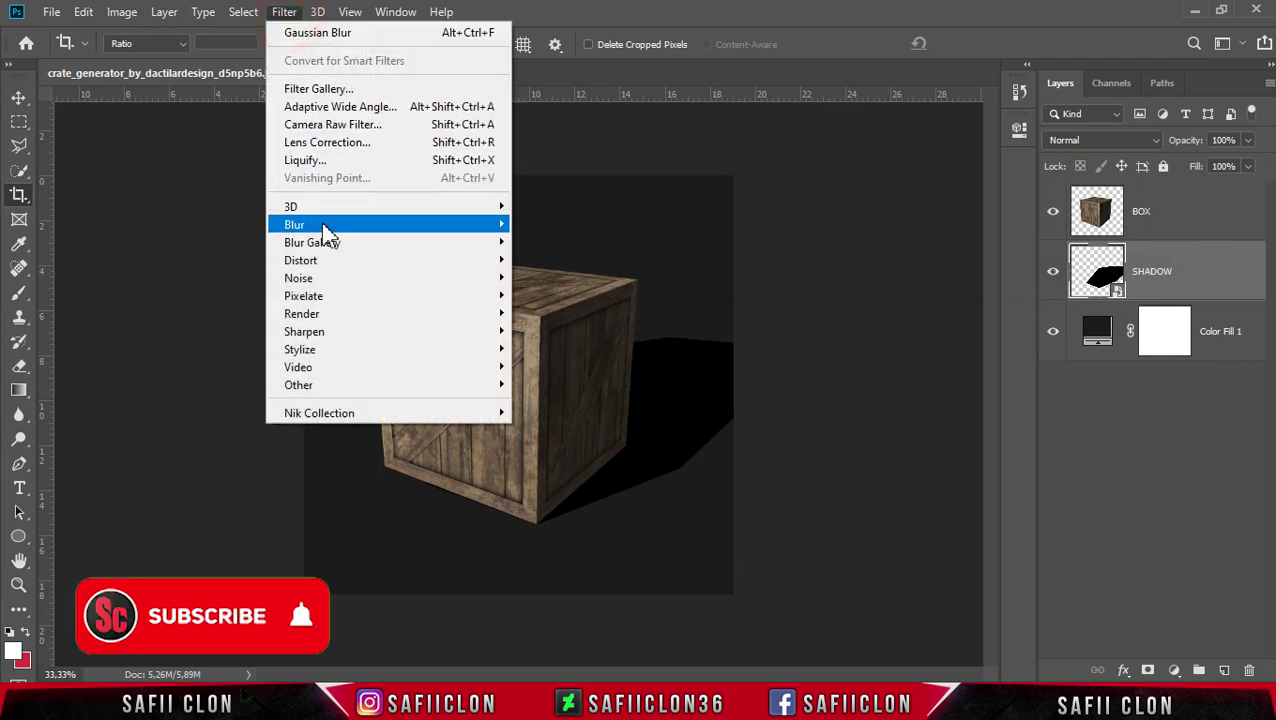
{"action": "mouse_move", "coordinate": [500, 232]}
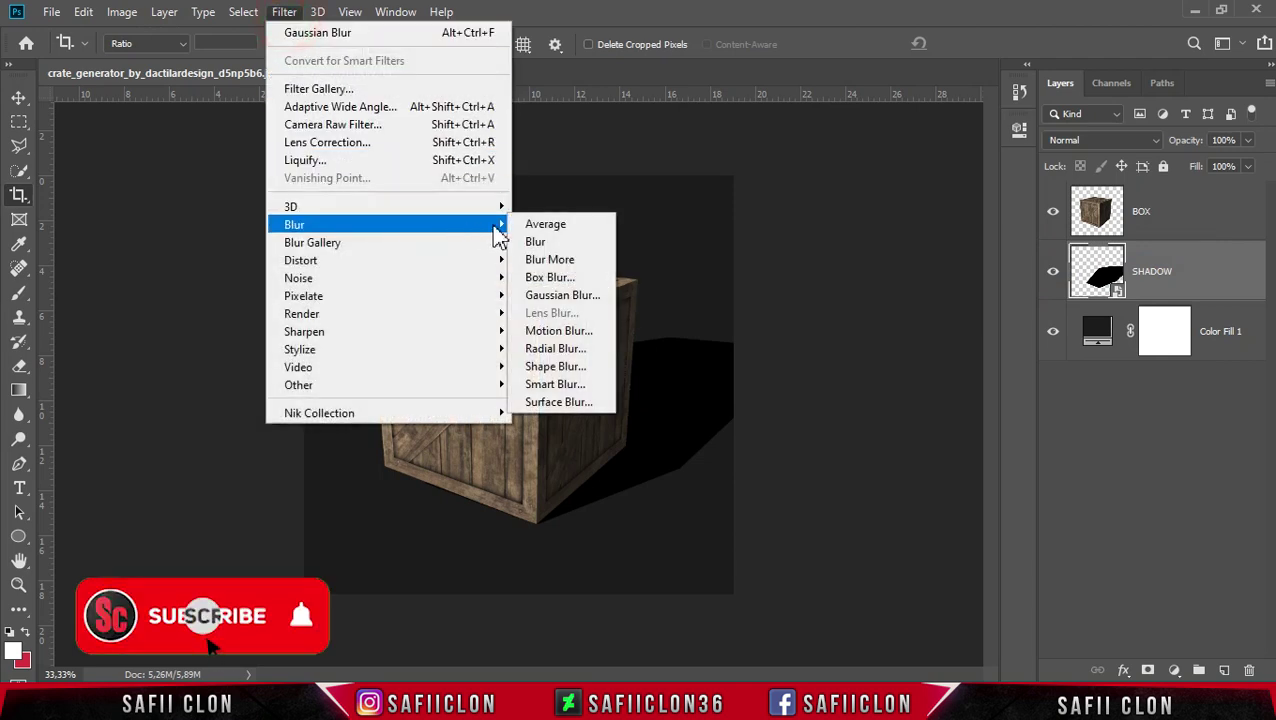
{"action": "left_click", "coordinate": [572, 298]}
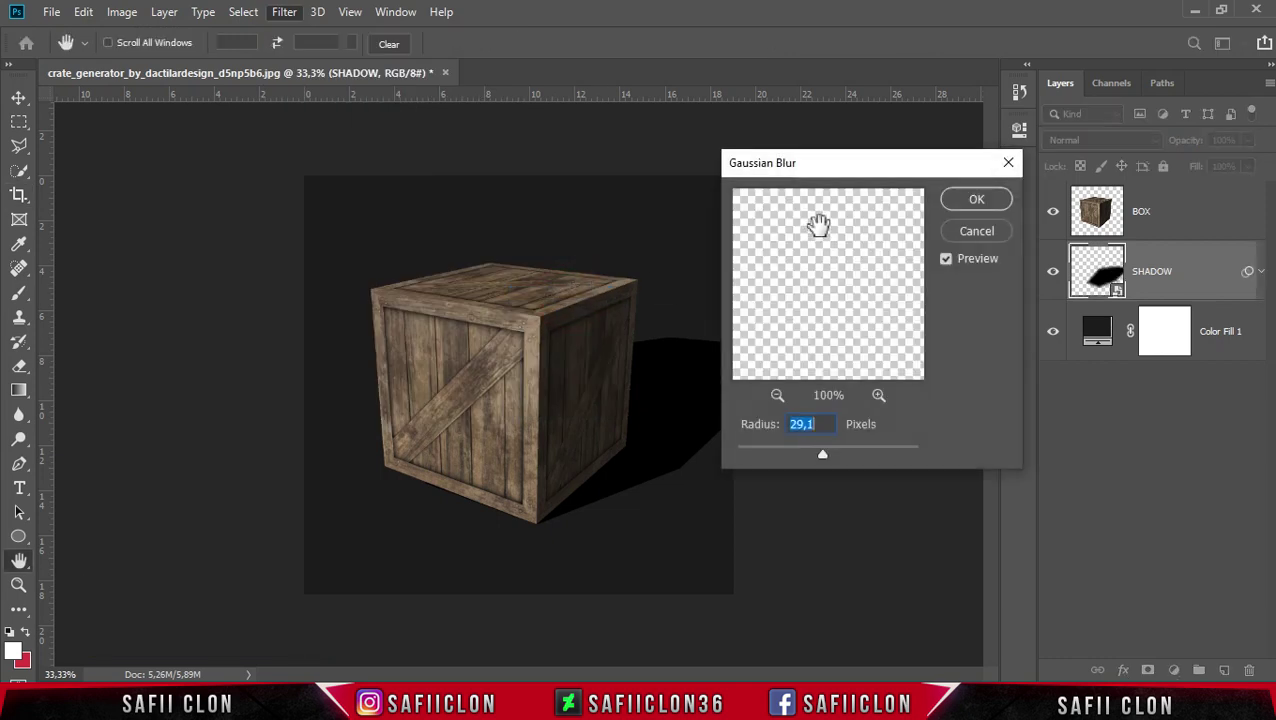
{"action": "left_click_drag", "start_coordinate": [836, 183], "coordinate": [924, 205]}
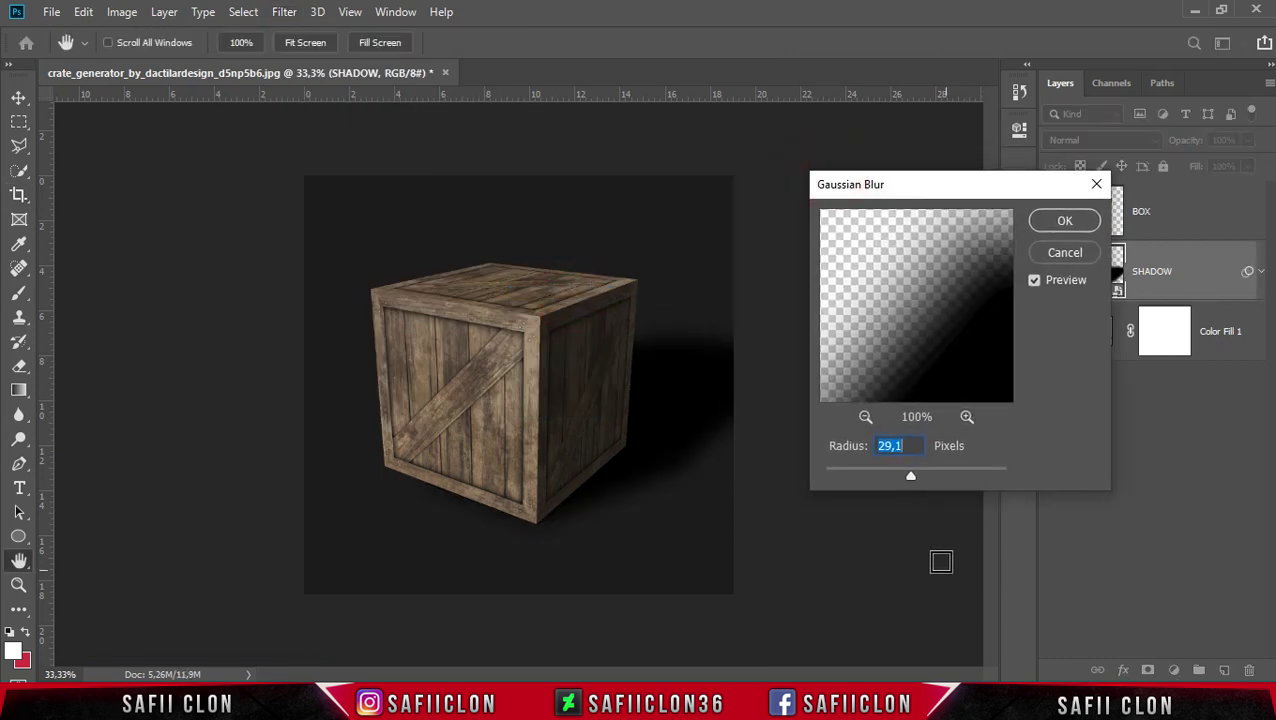
{"action": "left_click_drag", "start_coordinate": [911, 474], "coordinate": [910, 476]}
{"action": "left_click", "coordinate": [1062, 222]}
{"action": "key", "text": "c"}
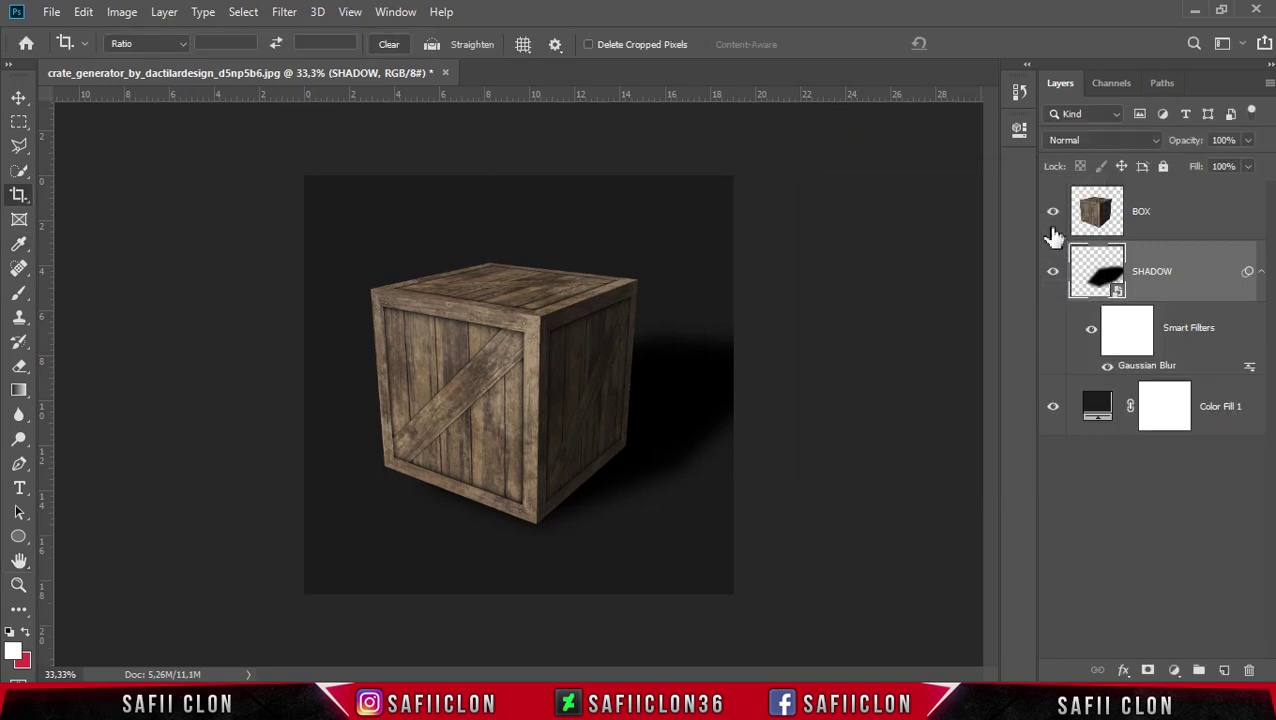
Add a white layer mask to the SHADOW layer and make the mask active.
{"action": "left_click", "coordinate": [1196, 287]}
{"action": "left_click", "coordinate": [1148, 670]}
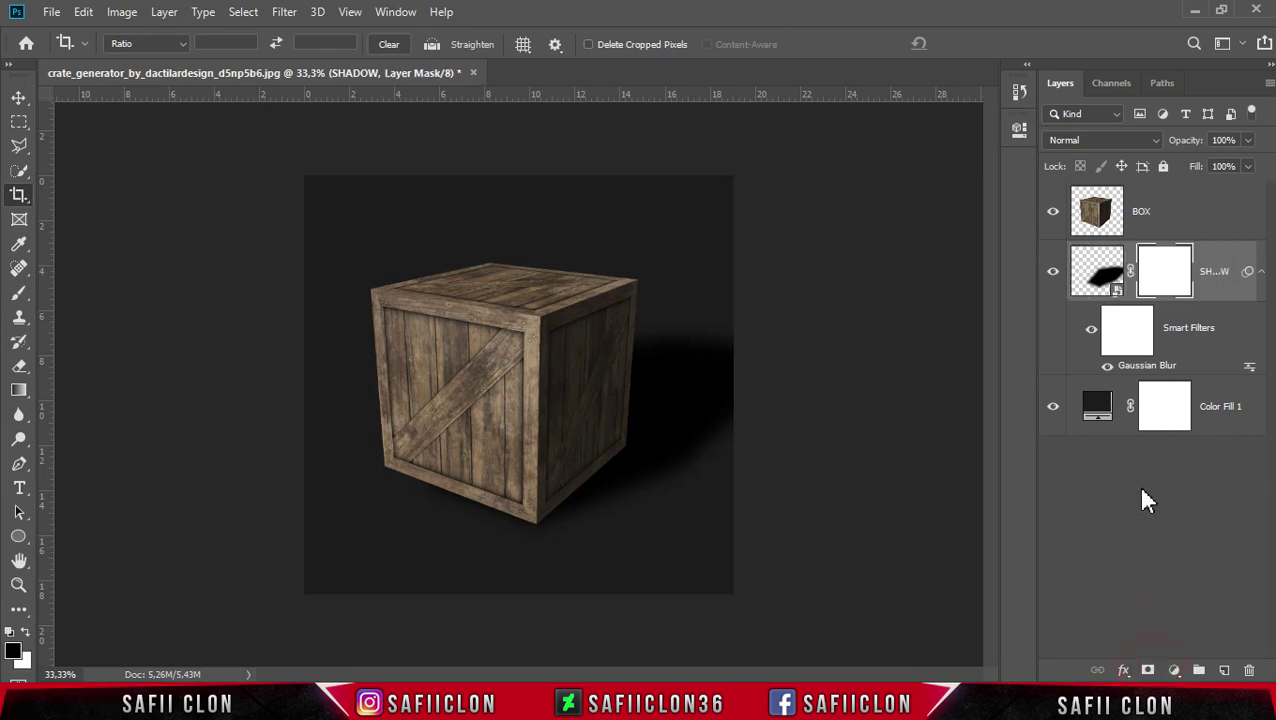
{"action": "left_click", "coordinate": [1162, 268]}
Activate the Gradient tool for the SHADOW mask and open the gradient presets.
{"action": "left_click", "coordinate": [18, 398]}
{"action": "left_click", "coordinate": [96, 392]}
{"action": "left_click", "coordinate": [177, 44]}
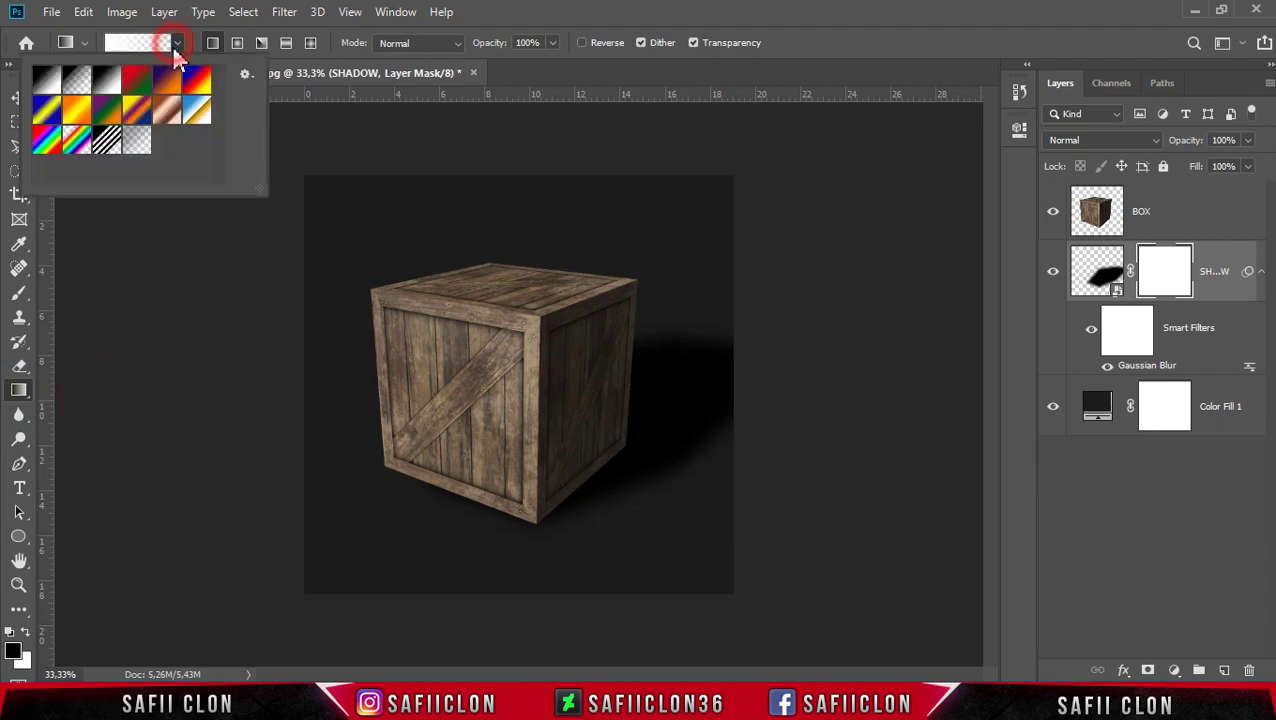